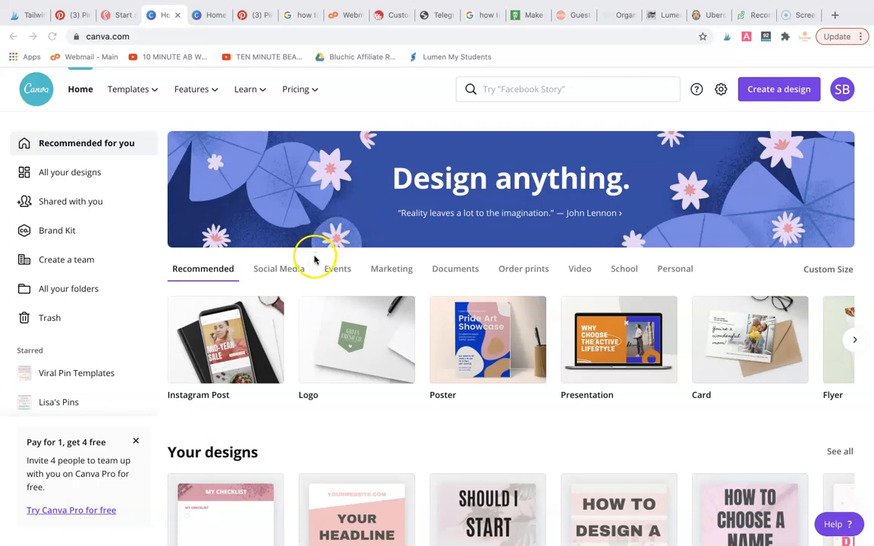
Create a blank A4 document from the document design types
click(458, 271)
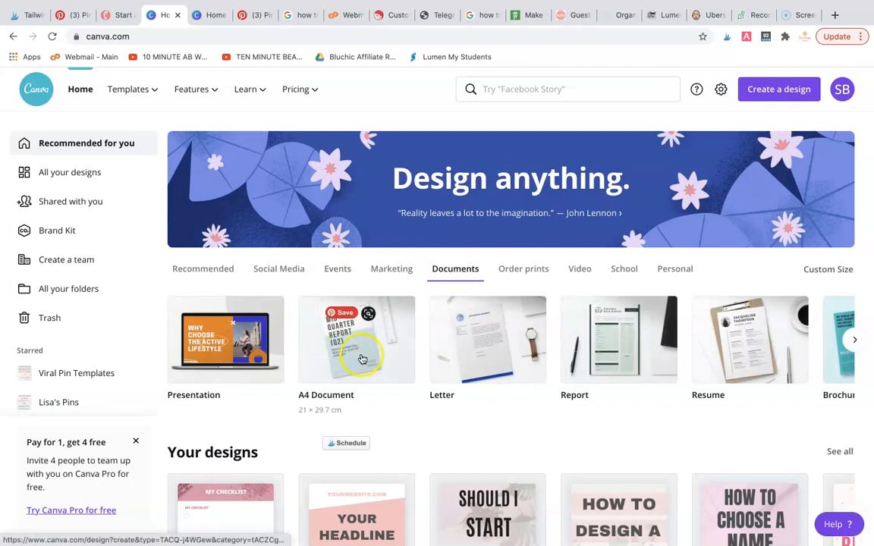
click(361, 359)
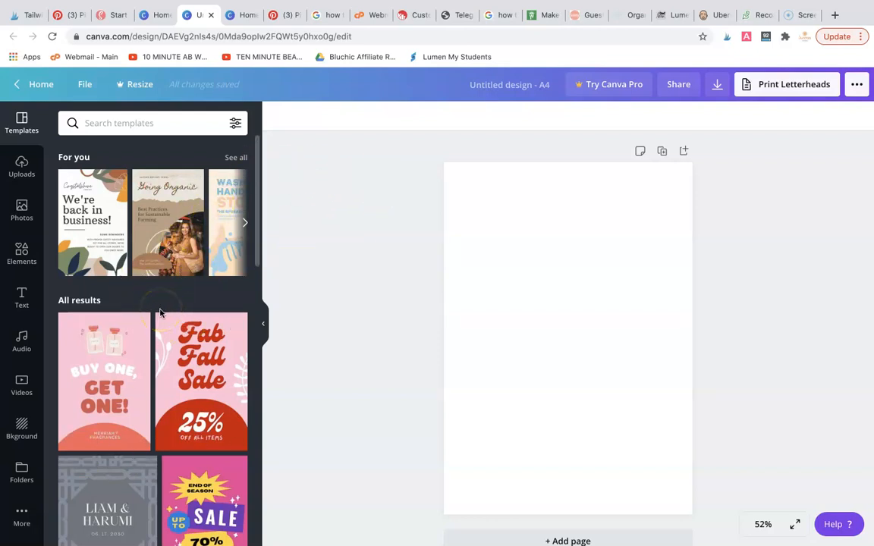
click(319, 292)
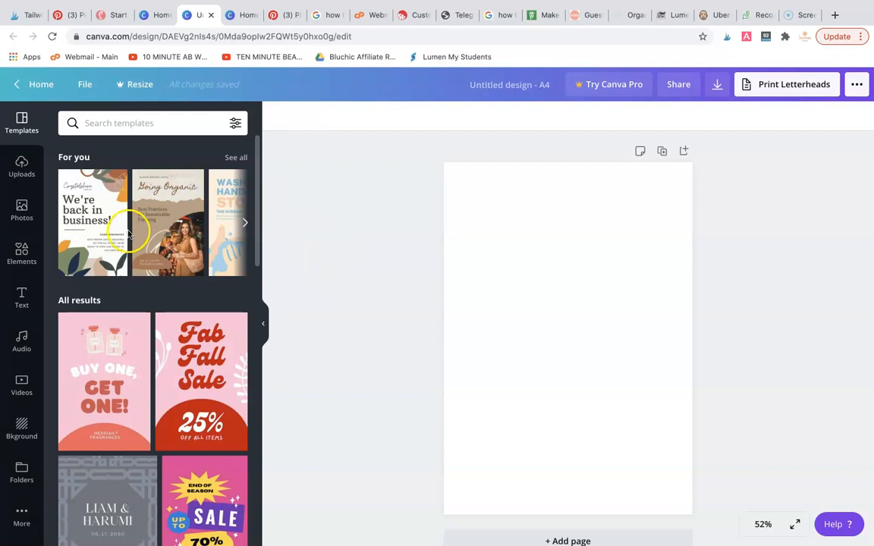
Place the uploaded photo of the notebook and laptop on the page and enlarge it to span the full page width
click(21, 213)
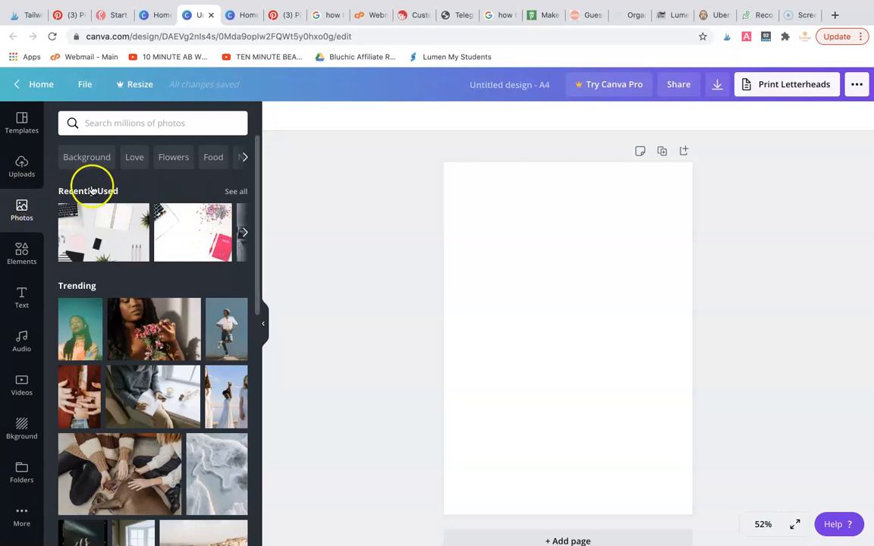
scroll(152, 232, down, 2)
scroll(152, 233, up, 2)
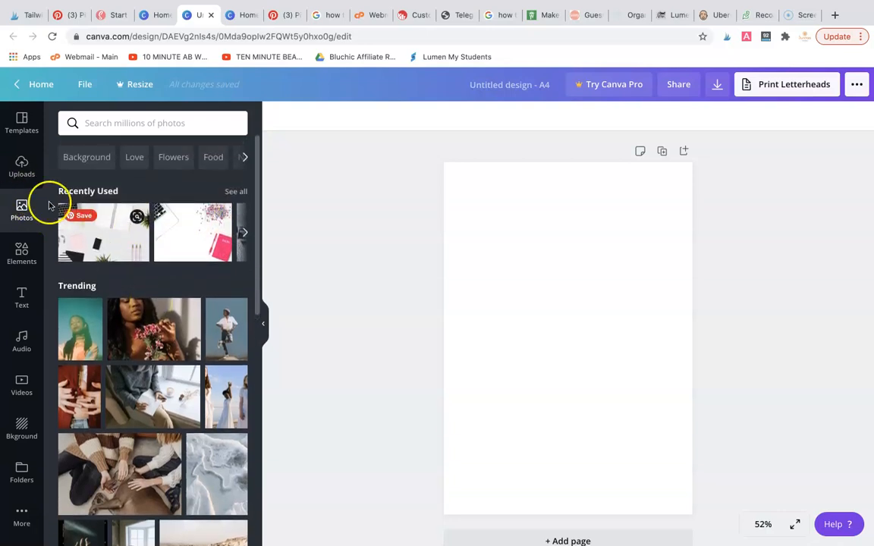
click(26, 169)
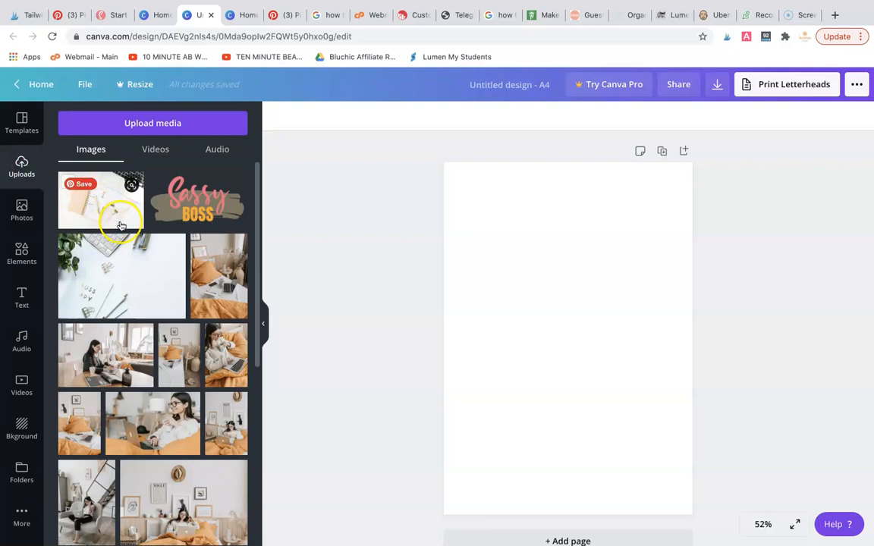
drag(92, 214, 427, 199)
drag(109, 215, 516, 277)
drag(467, 240, 345, 173)
drag(655, 361, 823, 504)
drag(733, 437, 675, 437)
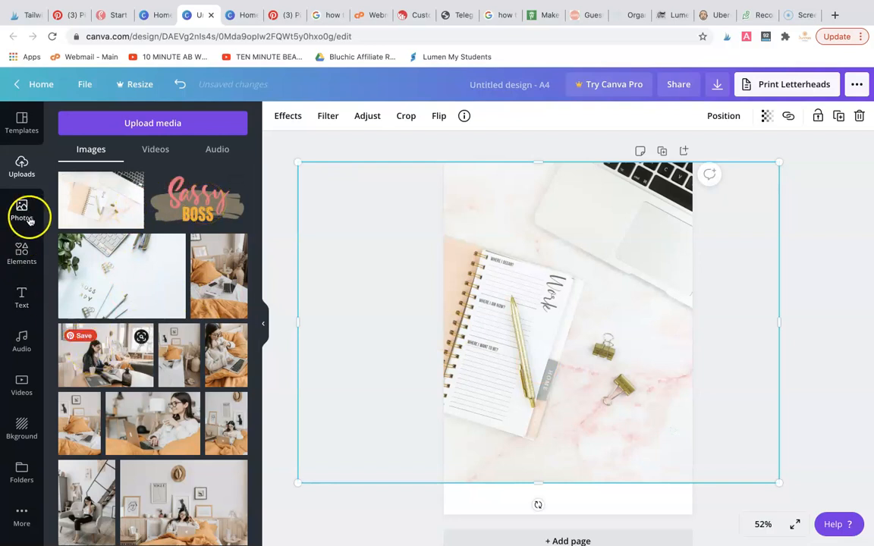
Add a square shape and enlarge it to cover the whole photo
click(22, 255)
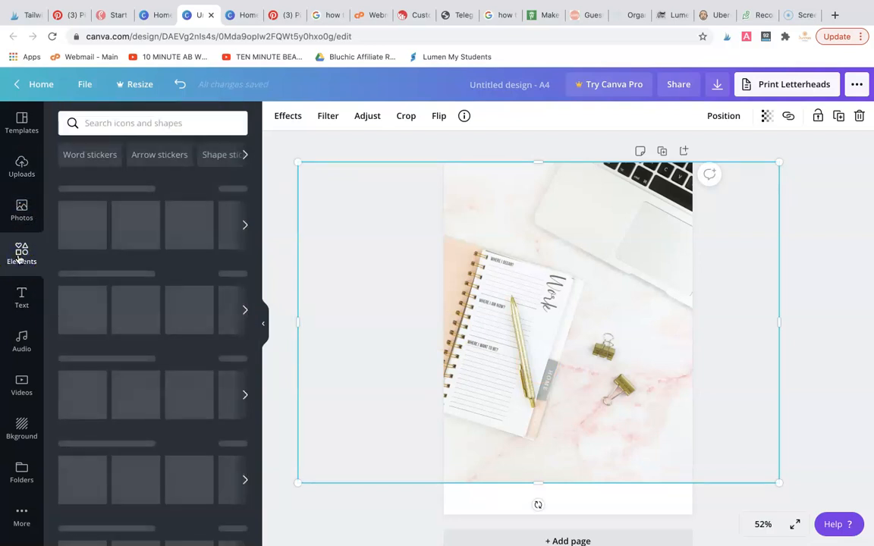
drag(137, 220, 465, 176)
drag(573, 295, 730, 517)
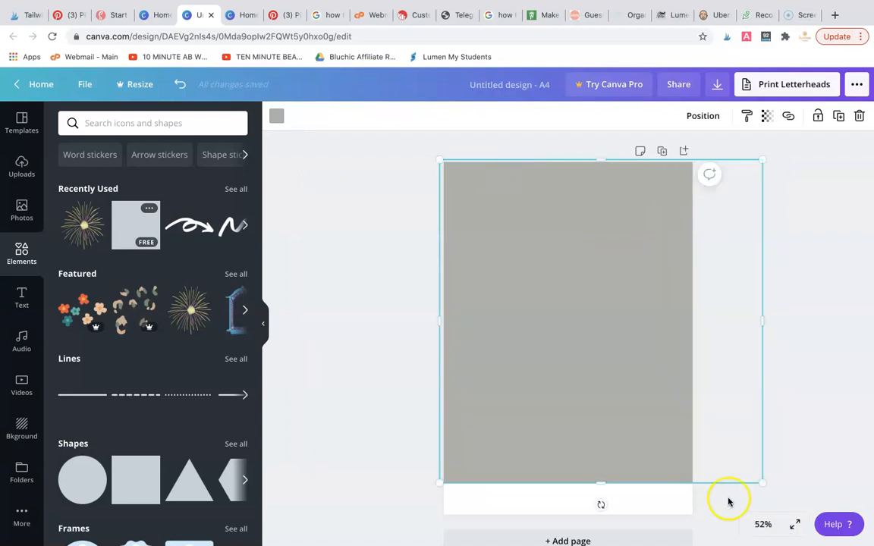
Make the square over the photo semi-transparent and colour it white
click(767, 115)
drag(725, 154, 693, 152)
click(276, 116)
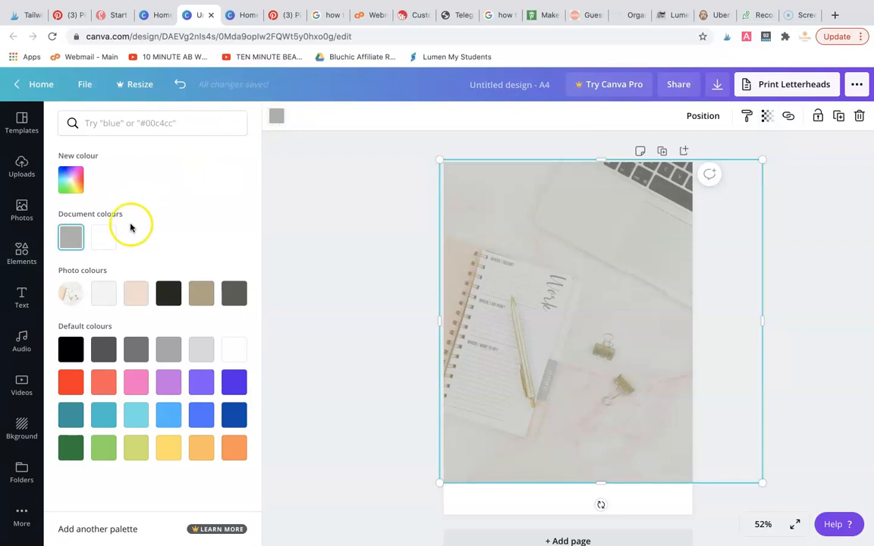
click(104, 241)
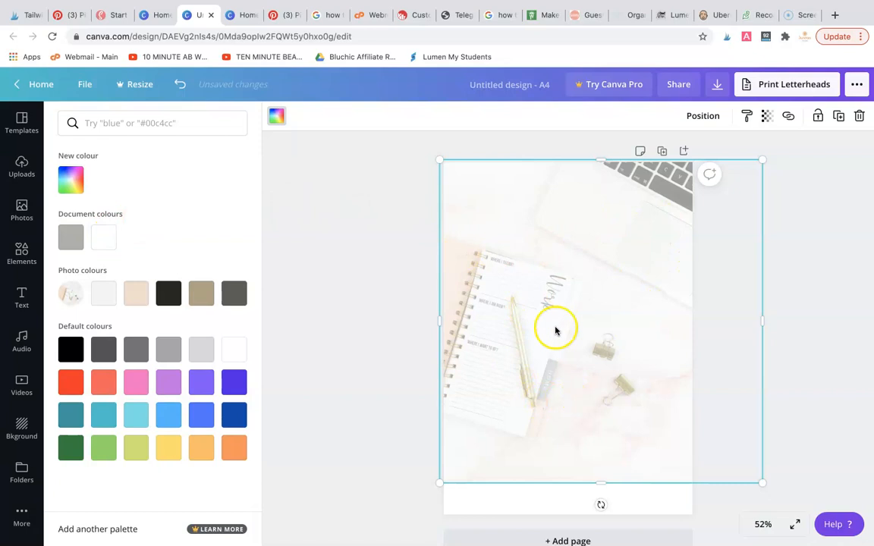
click(783, 302)
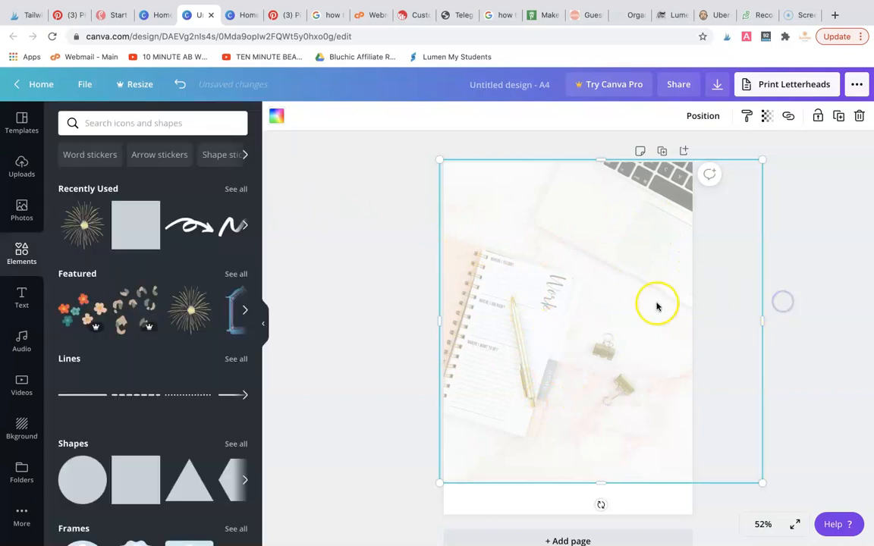
Add another square and enlarge it into a full-width footer band filling the blank strip below the photo
drag(147, 483, 451, 460)
drag(560, 501, 706, 498)
drag(564, 433, 568, 478)
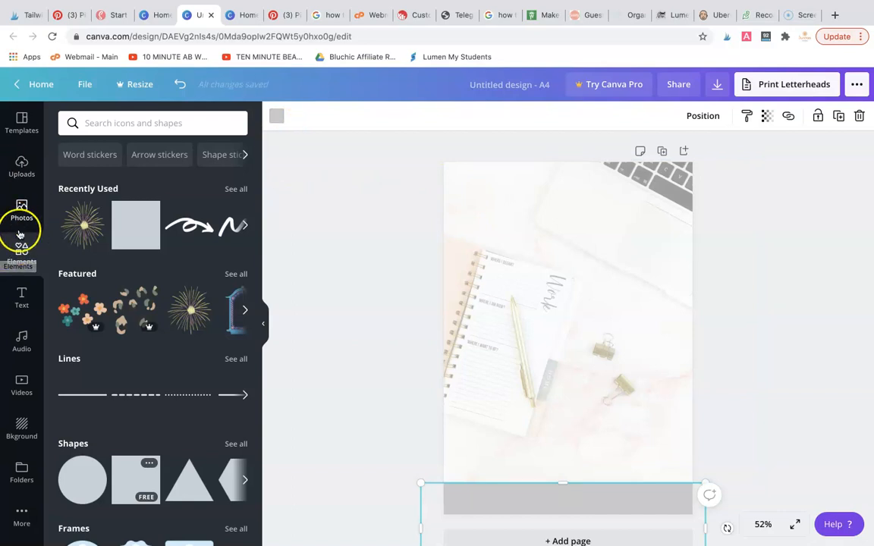
Place the uploaded Sassy Boss logo in the page's upper-left corner and shrink it to a small size
click(22, 170)
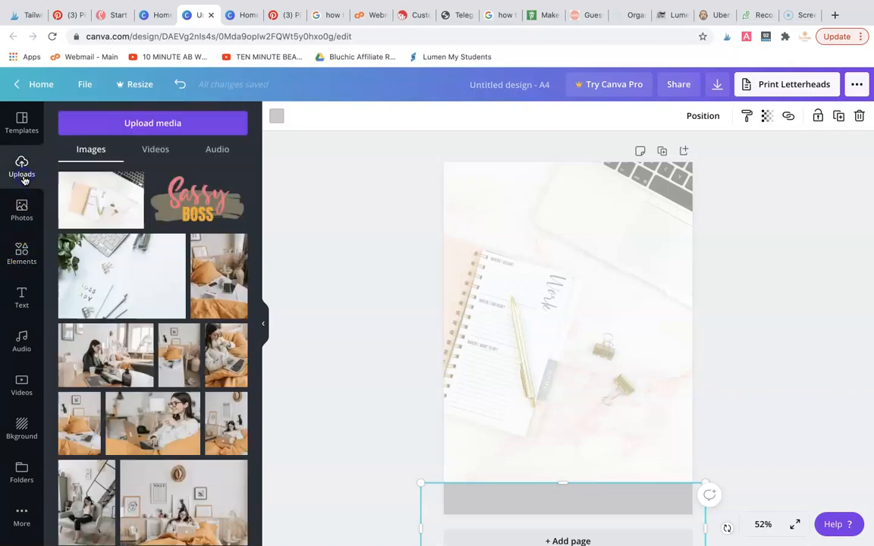
drag(196, 199, 494, 207)
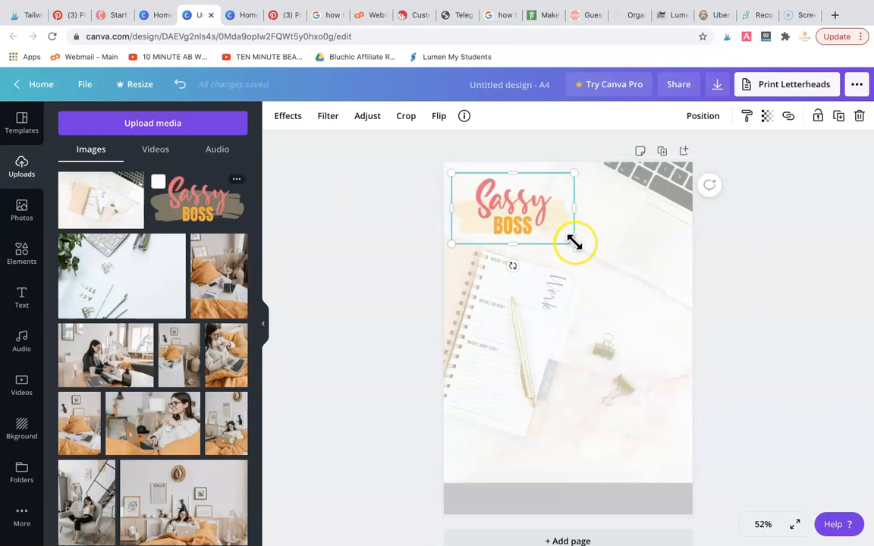
drag(563, 235, 522, 209)
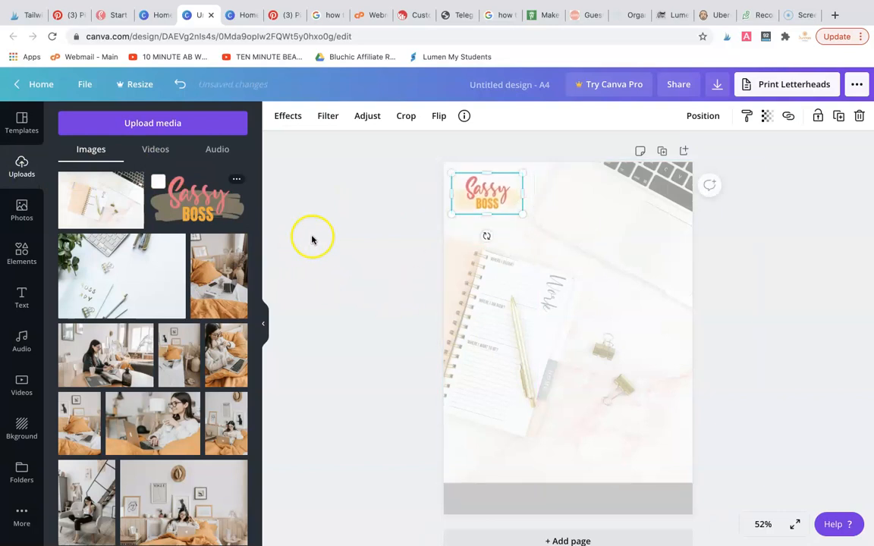
Colour the footer band with the pink taken from the Sassy Boss logo
click(538, 502)
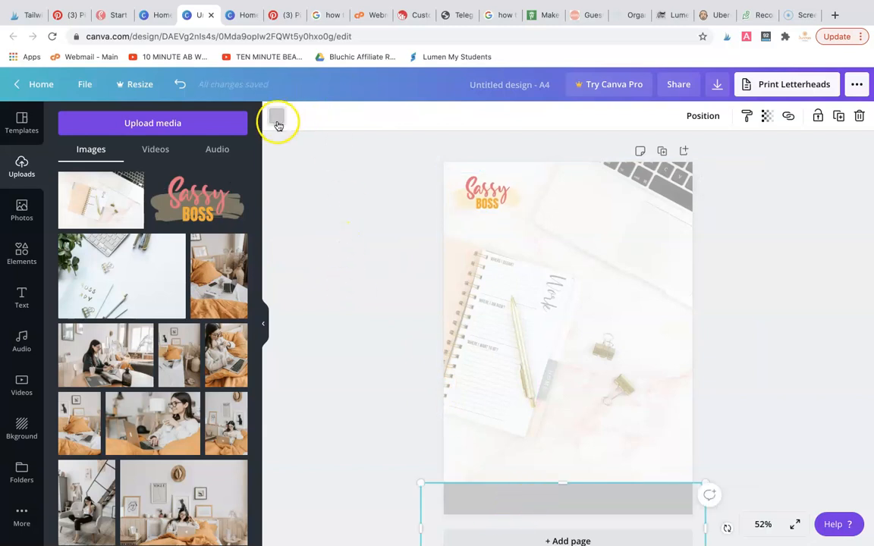
click(276, 116)
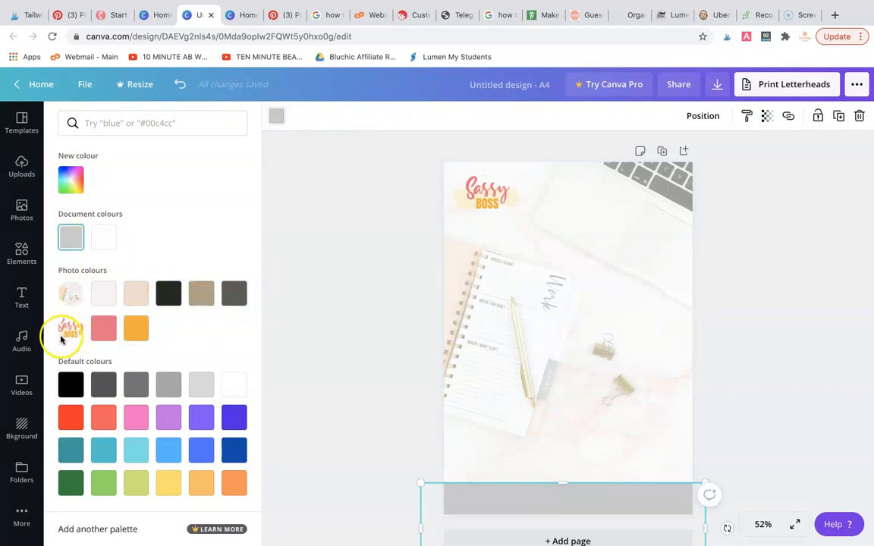
click(107, 334)
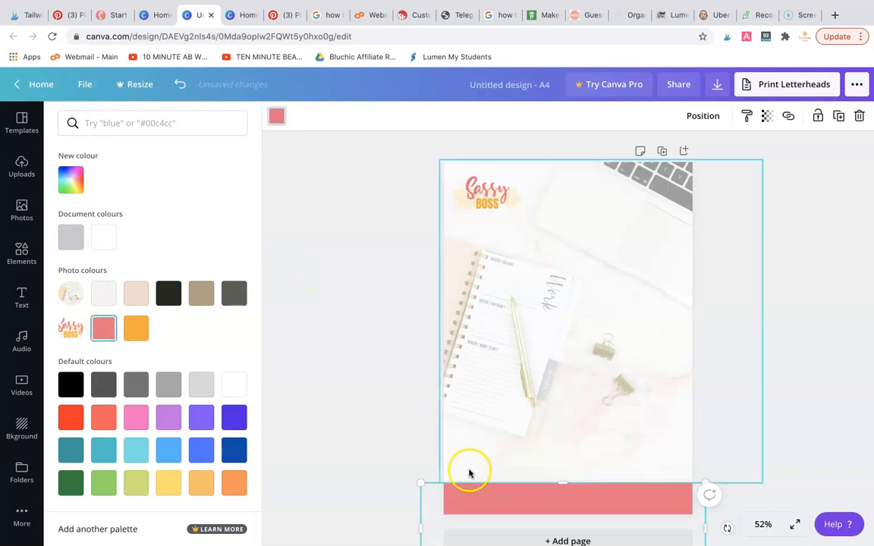
click(308, 343)
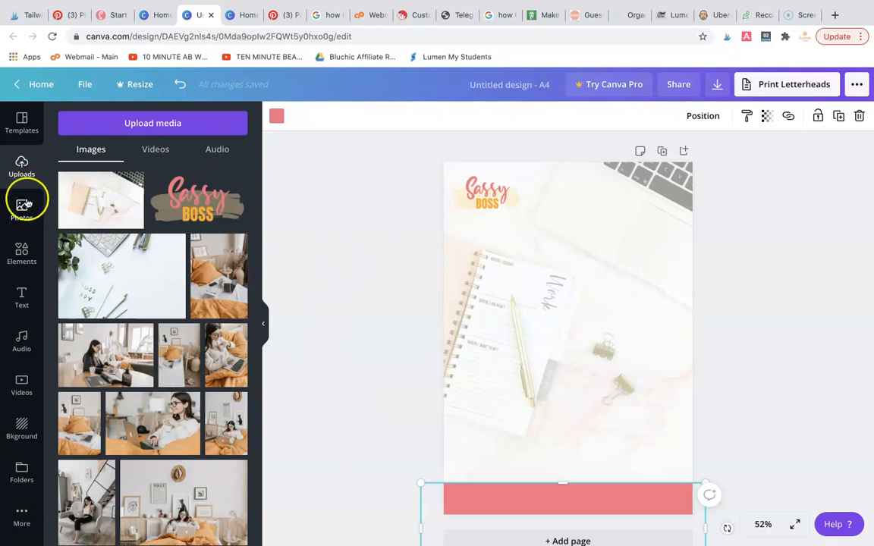
Add body text on the pink footer band, paste the copied affiliate-commission disclaimer, and widen its box to nearly the page width
click(23, 296)
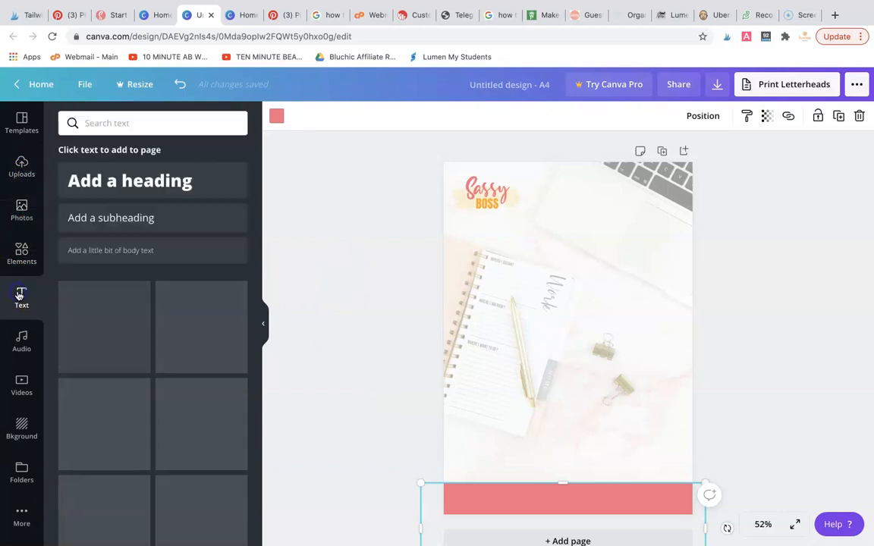
drag(122, 256, 513, 495)
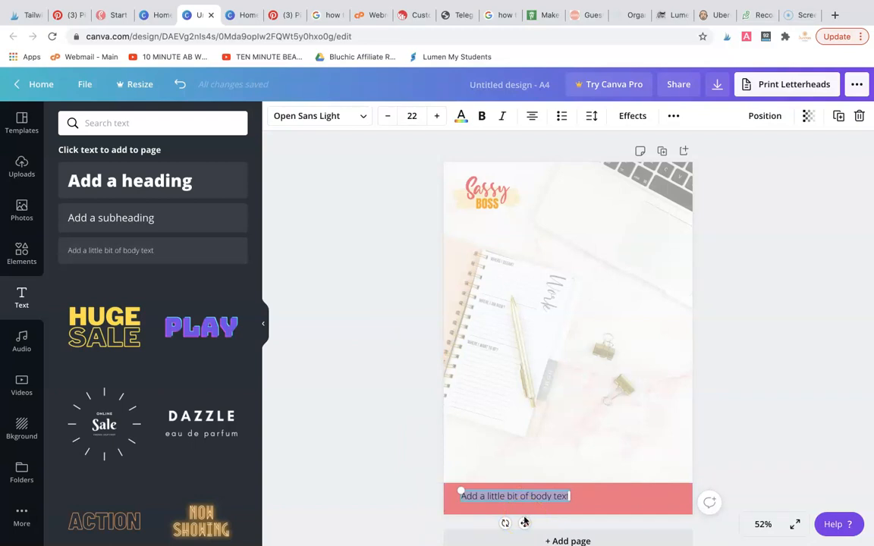
key(super+v)
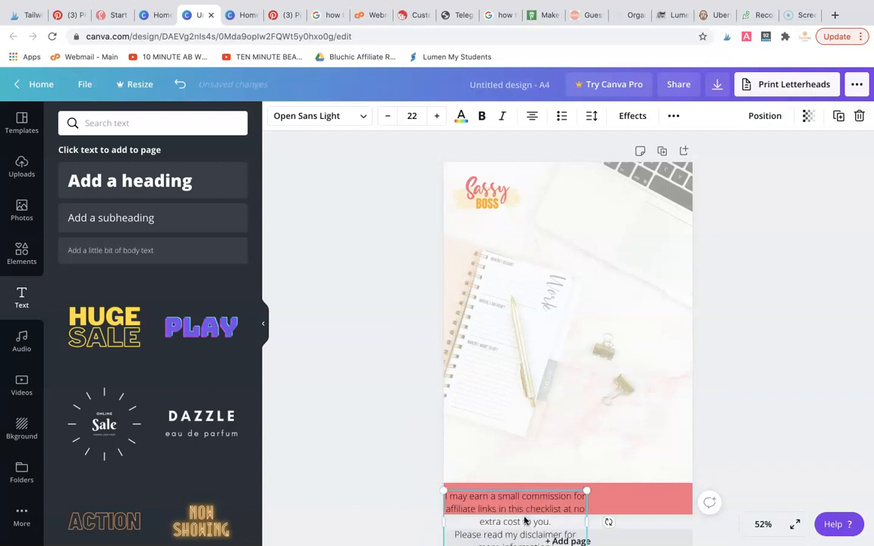
drag(586, 522, 685, 490)
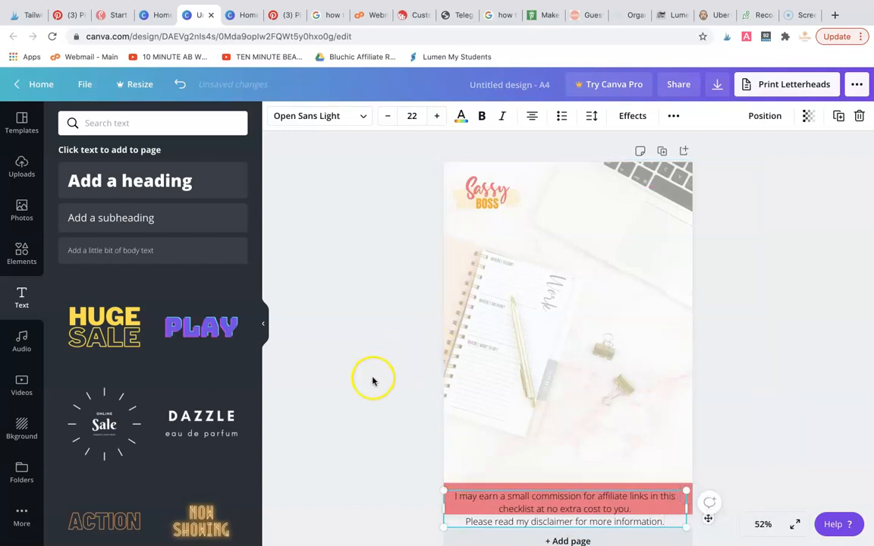
Set both parts of the disclaimer text to font size 14
click(411, 116)
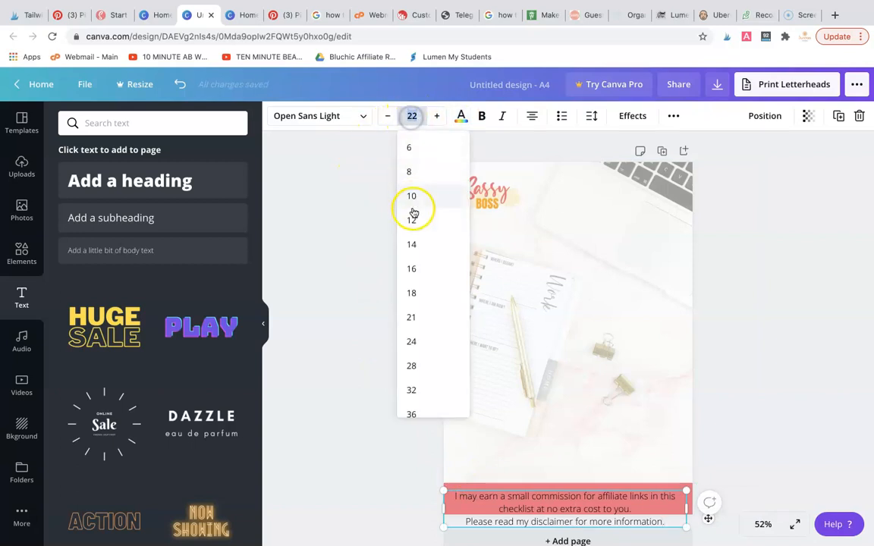
click(412, 241)
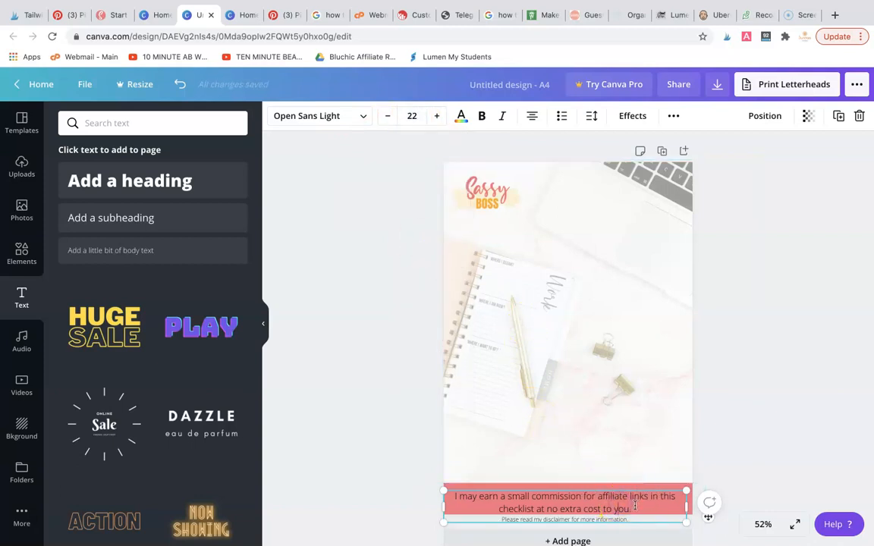
drag(632, 507, 440, 483)
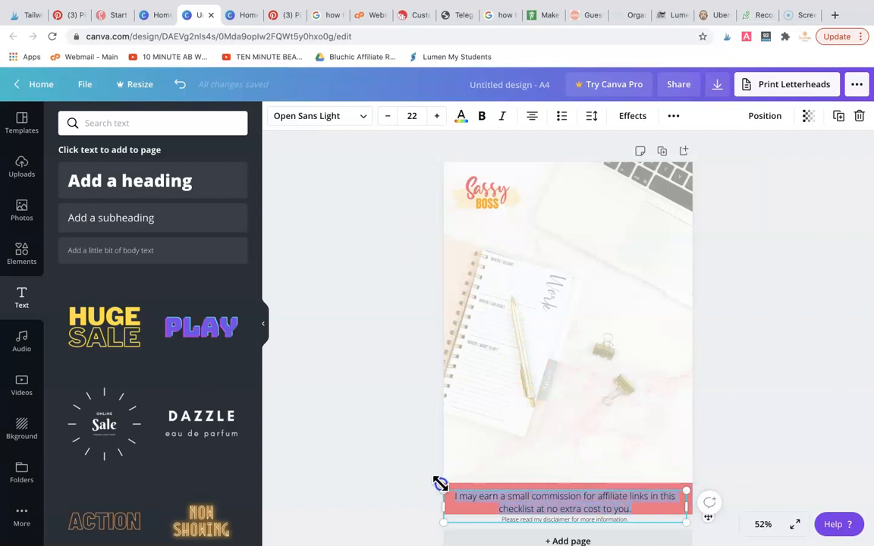
click(411, 116)
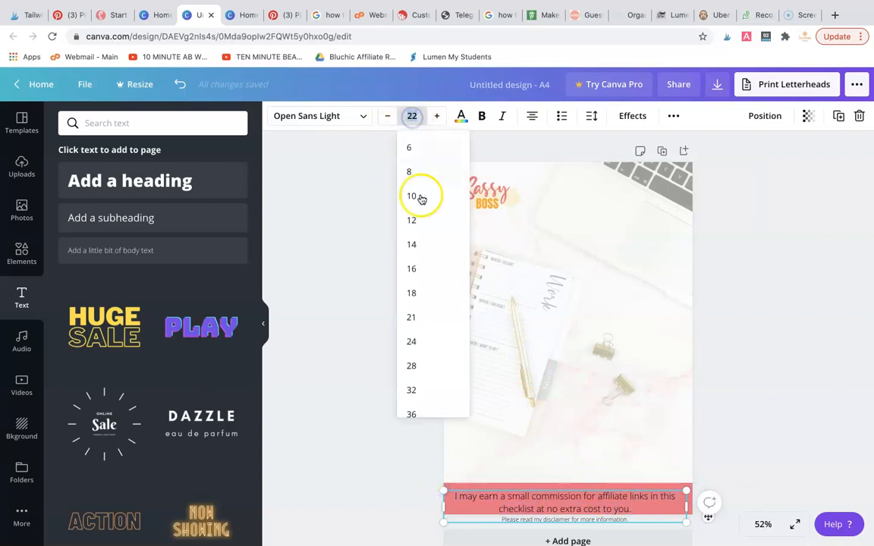
click(418, 242)
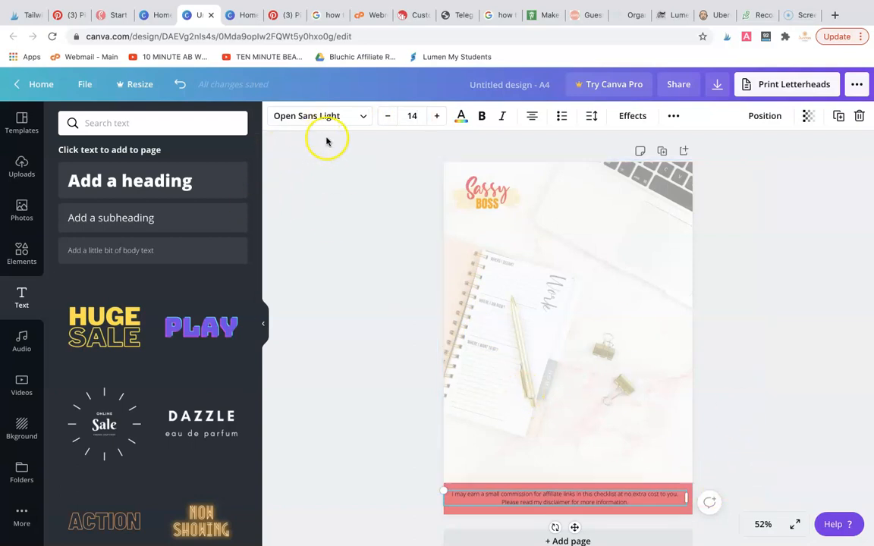
Colour both disclaimer lines white and nudge the text box to sit centred within the pink footer band
click(460, 116)
click(142, 237)
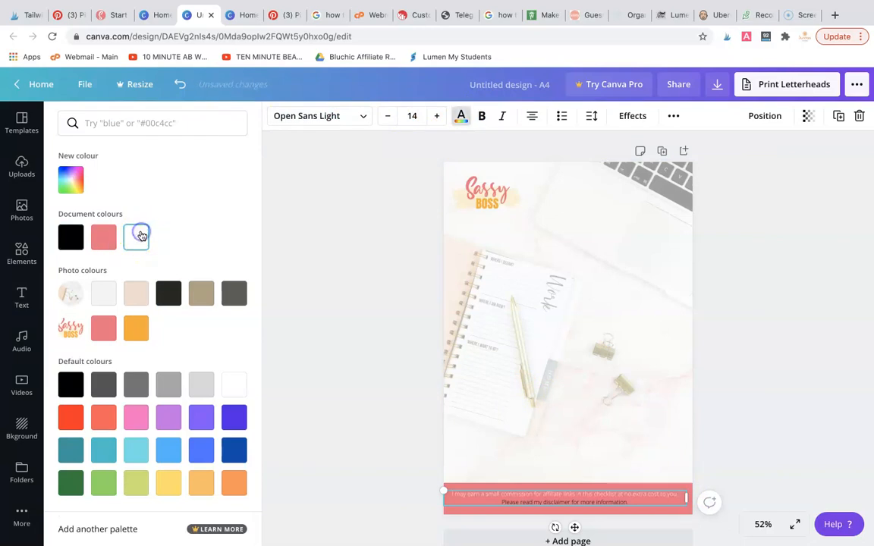
triple_click(568, 502)
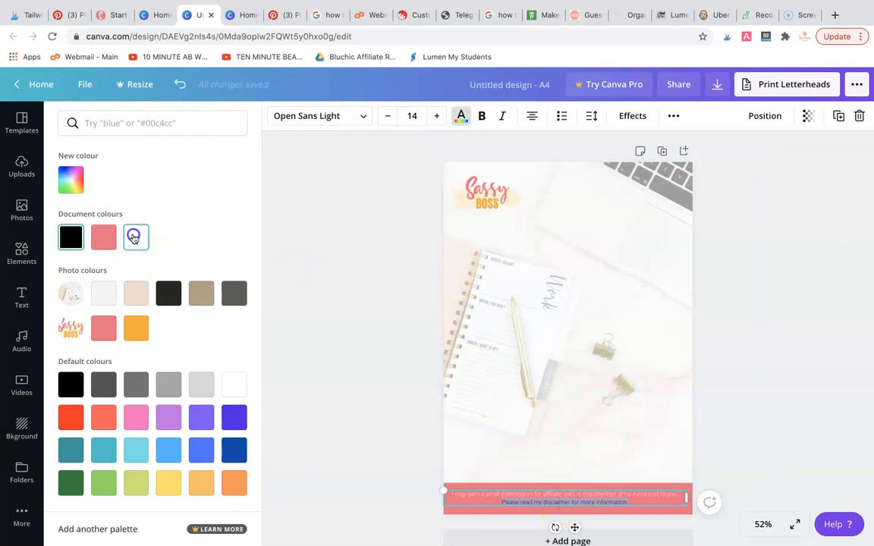
click(349, 328)
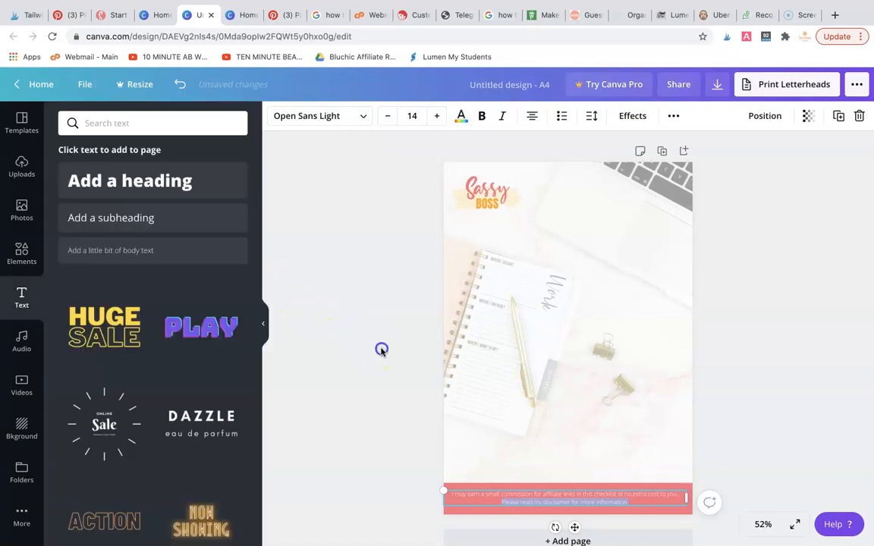
drag(587, 497, 587, 491)
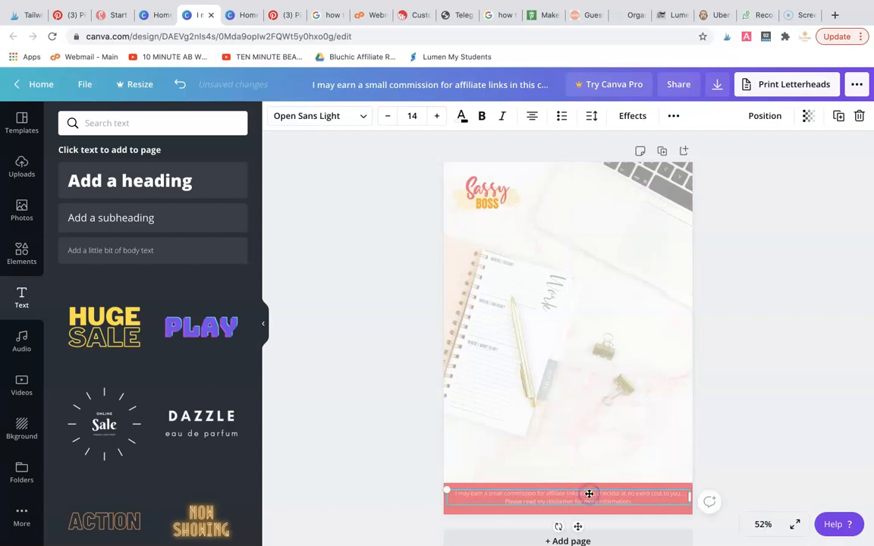
click(385, 439)
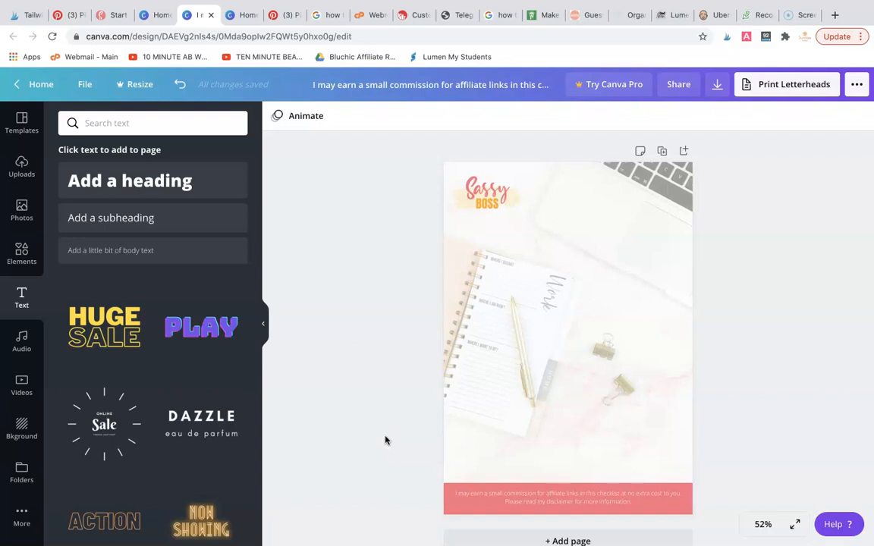
Set the transparency of the white overlay covering the background photo to 68
click(564, 277)
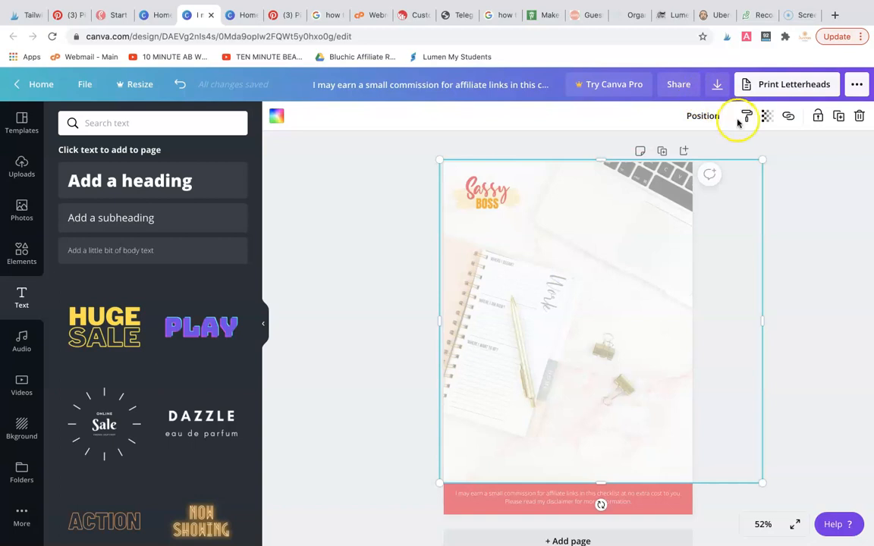
click(768, 118)
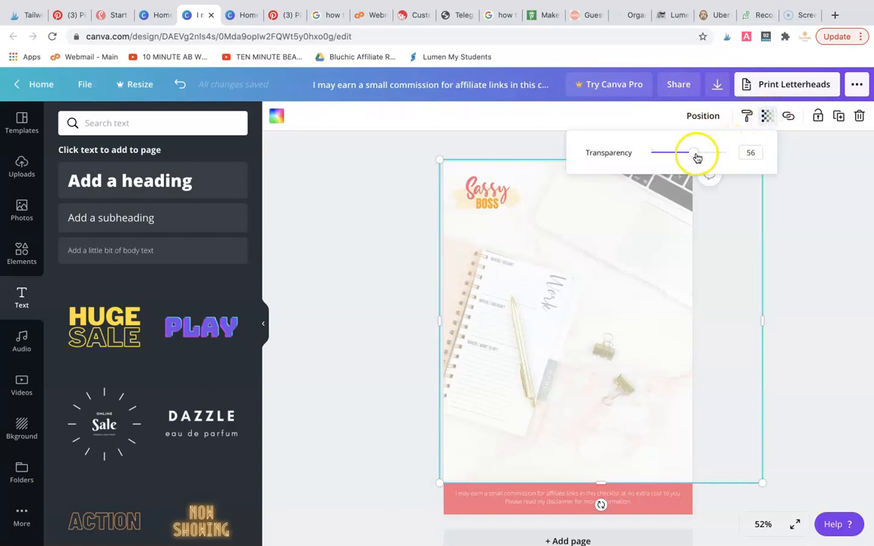
drag(695, 153, 699, 155)
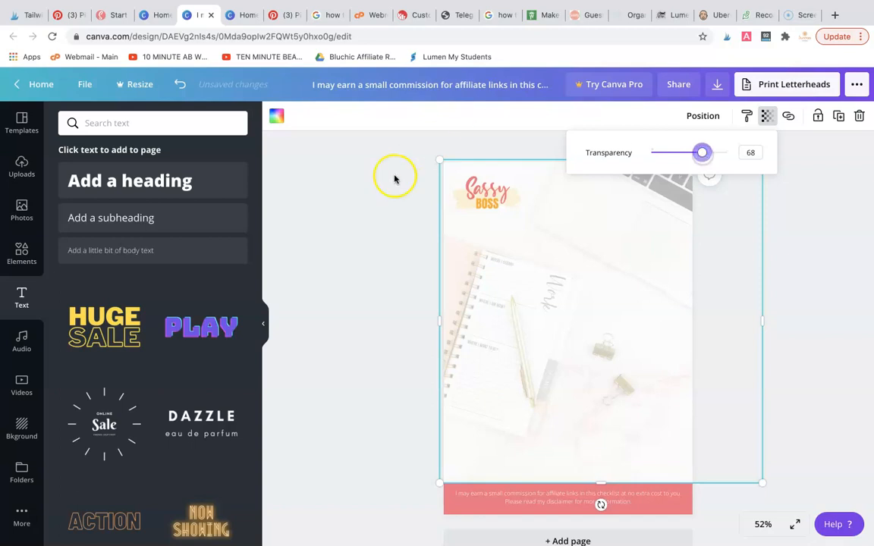
click(398, 254)
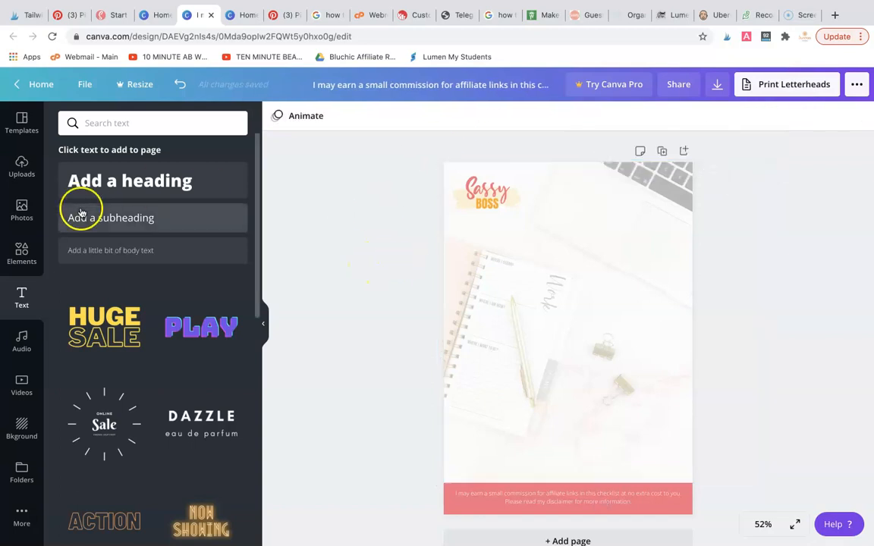
Add one heading to the page, keep only a single copy, move it up over the notebook and make it read MY
click(133, 182)
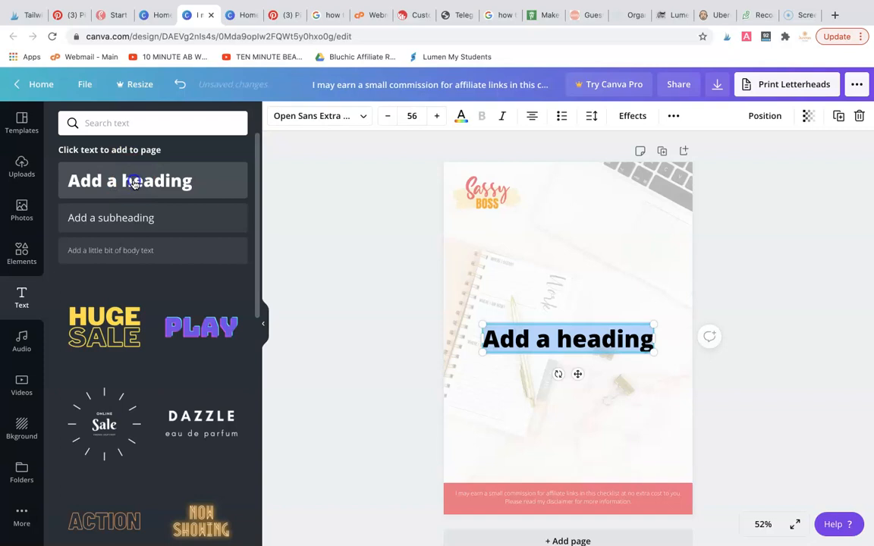
click(133, 182)
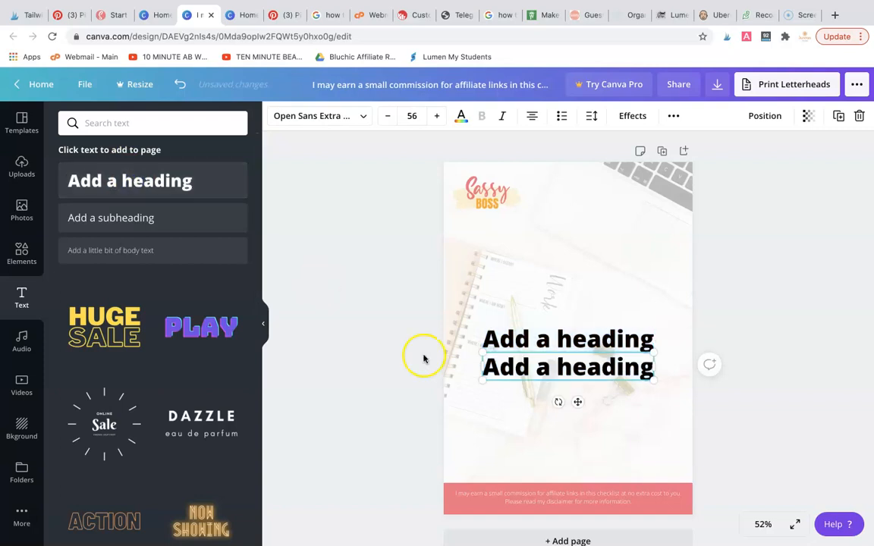
key(Delete)
click(556, 340)
drag(555, 343, 542, 297)
double_click(543, 299)
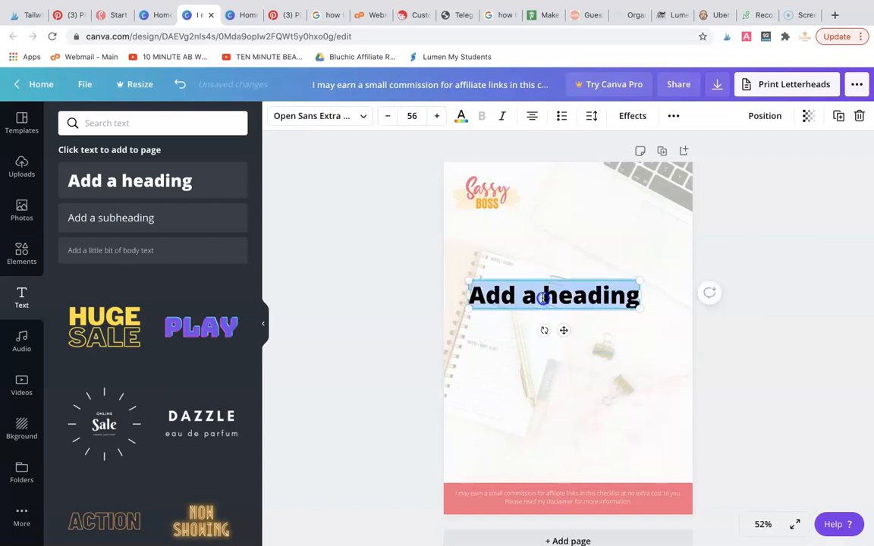
text(M)
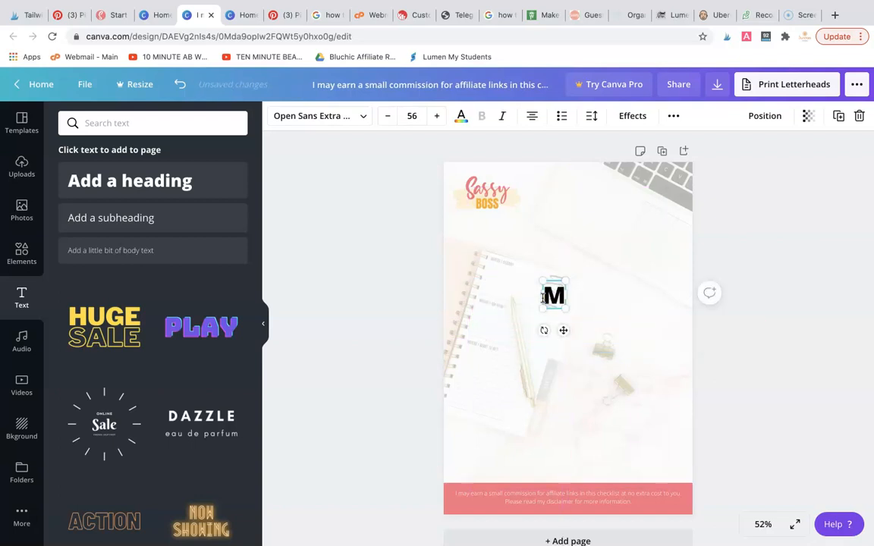
text(y)
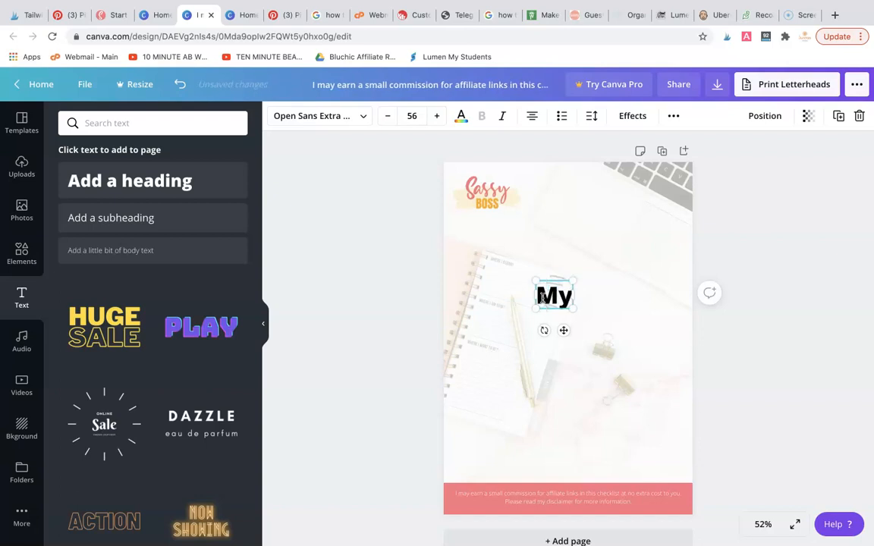
key(BackSpace)
text(Y)
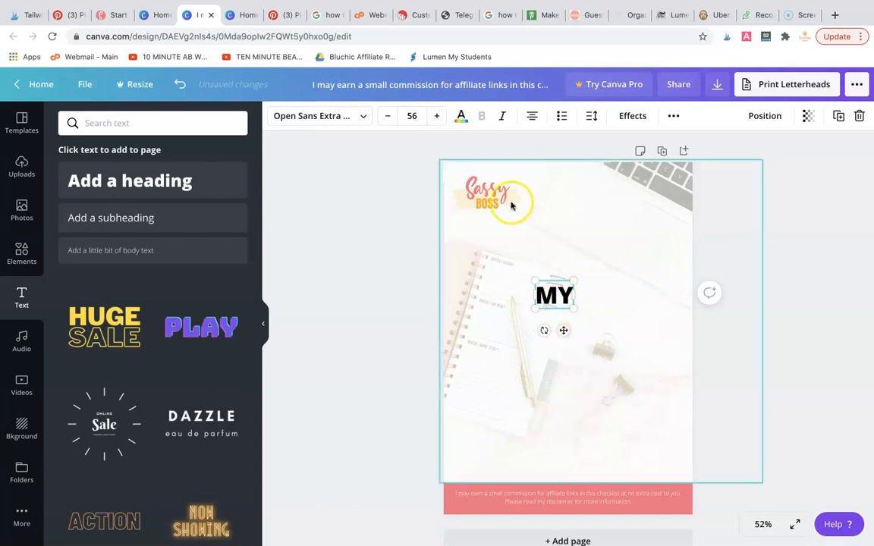
Left-align the MY heading and move it toward the page's left edge, level with its current height
click(531, 119)
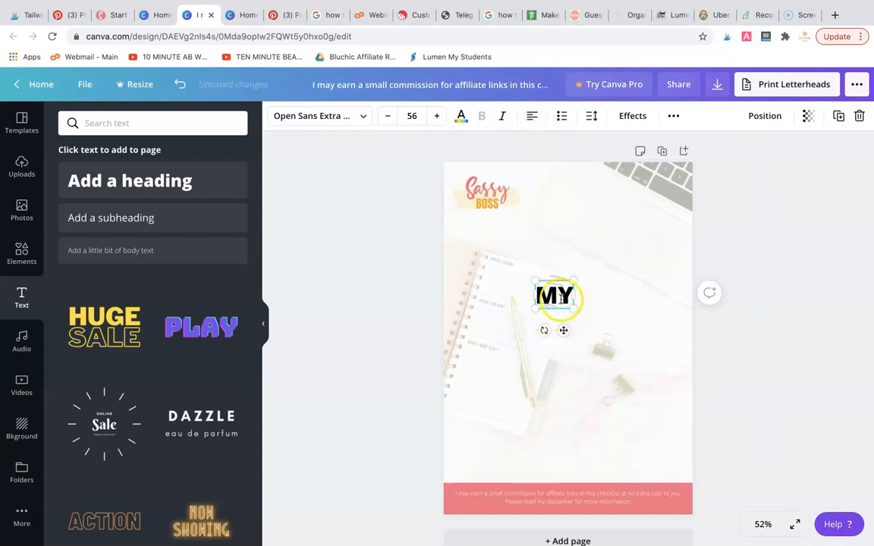
click(411, 285)
click(552, 300)
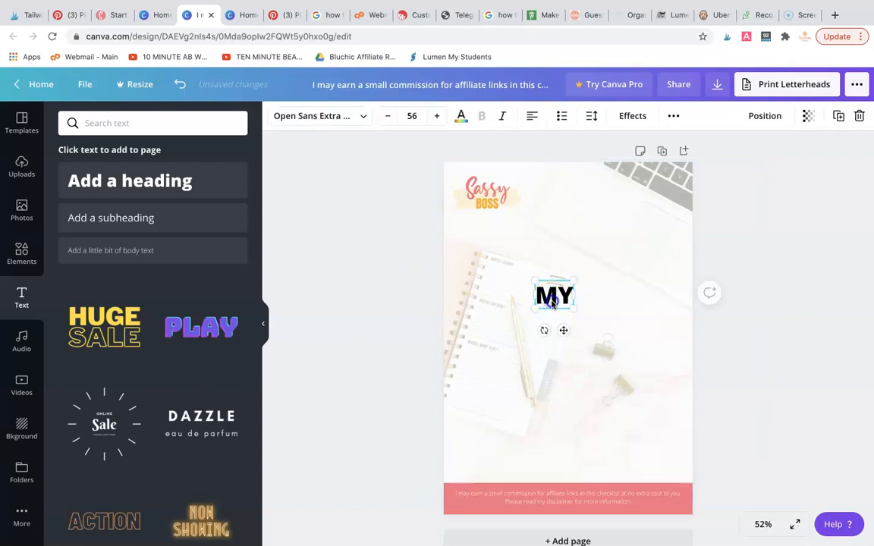
drag(492, 303, 489, 302)
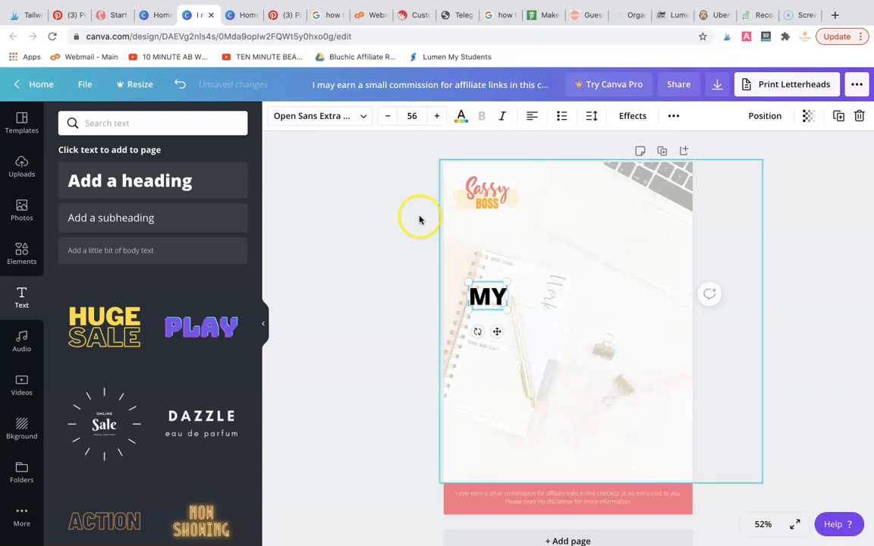
Set the MY heading to font size 104, colour it the document's pink, and move it up slightly
click(410, 116)
scroll(423, 336, down, 2)
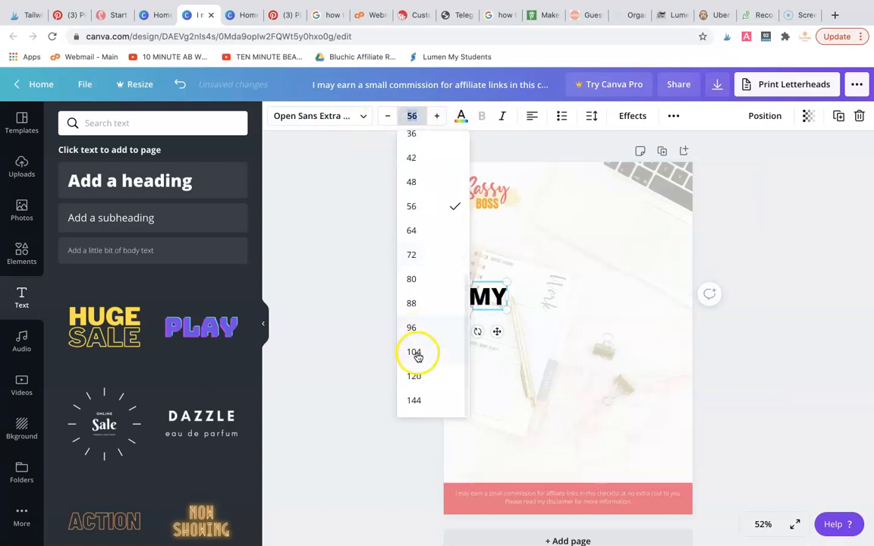
click(421, 353)
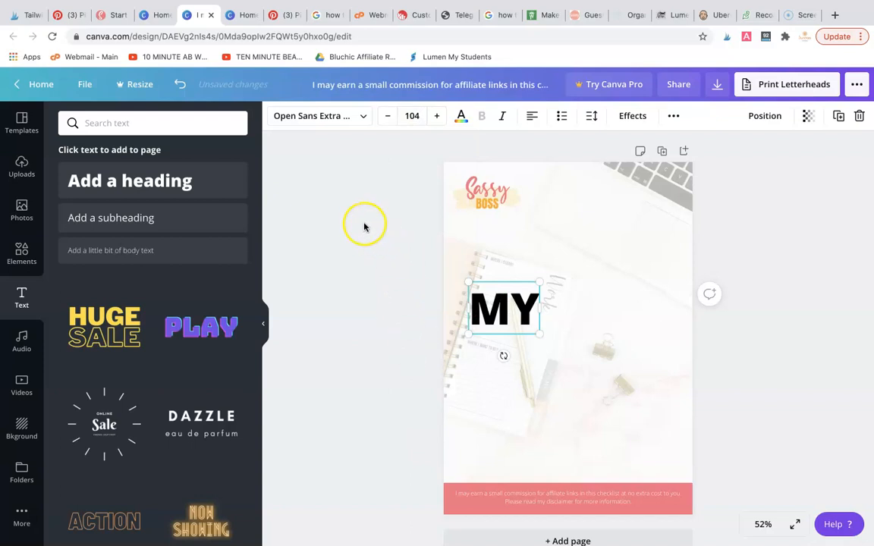
click(461, 115)
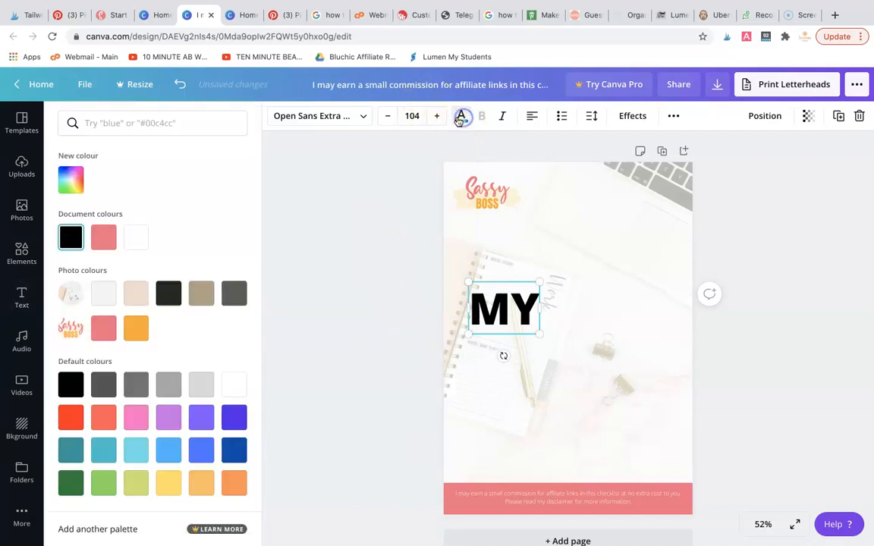
click(109, 242)
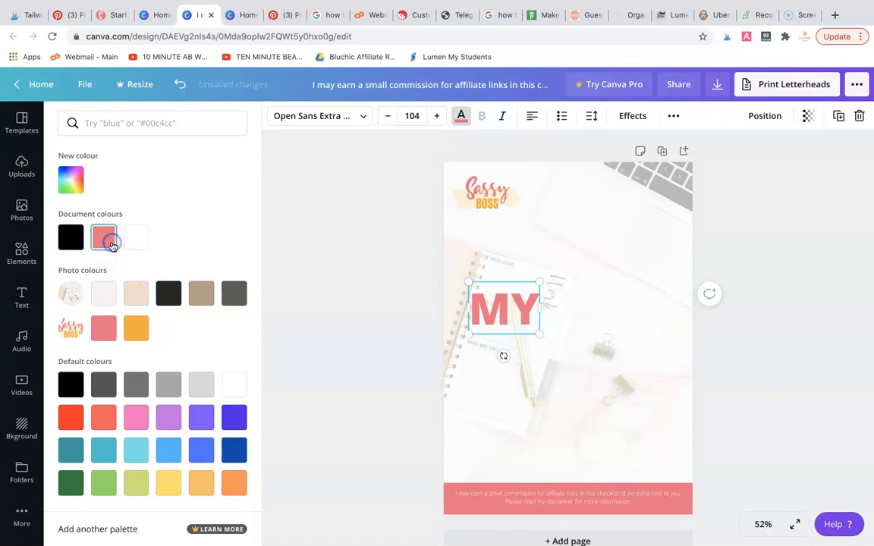
drag(503, 316, 502, 305)
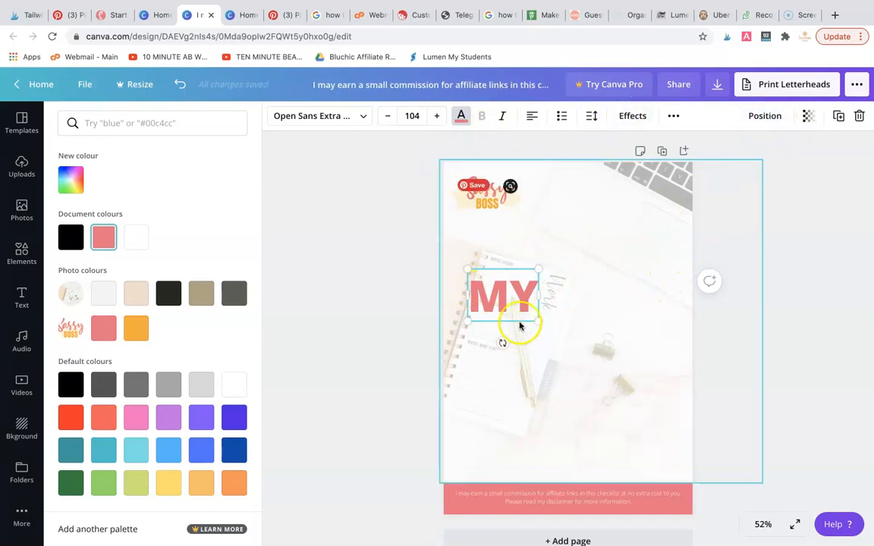
Duplicate the MY heading, place the copy directly beneath it, left edges aligned, and change its text to GREAT
click(838, 115)
drag(511, 331, 509, 351)
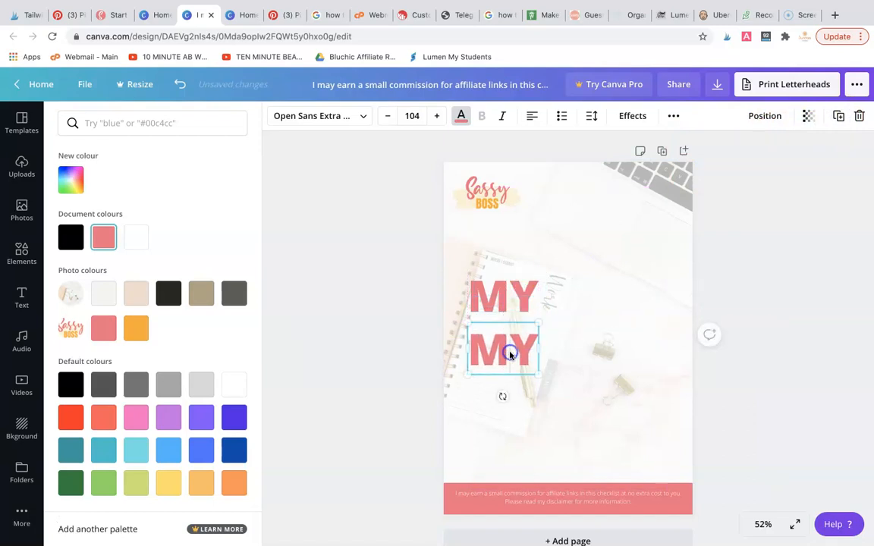
double_click(509, 352)
text(GREAT)
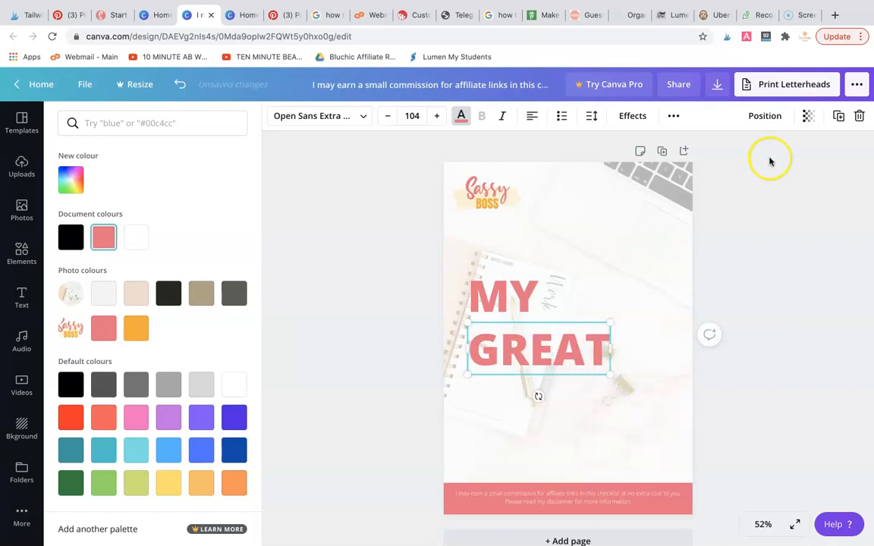
Duplicate GREAT, place the copy directly beneath it, change its text to CHECKLIST, and widen the box so the word fits on one line
click(838, 116)
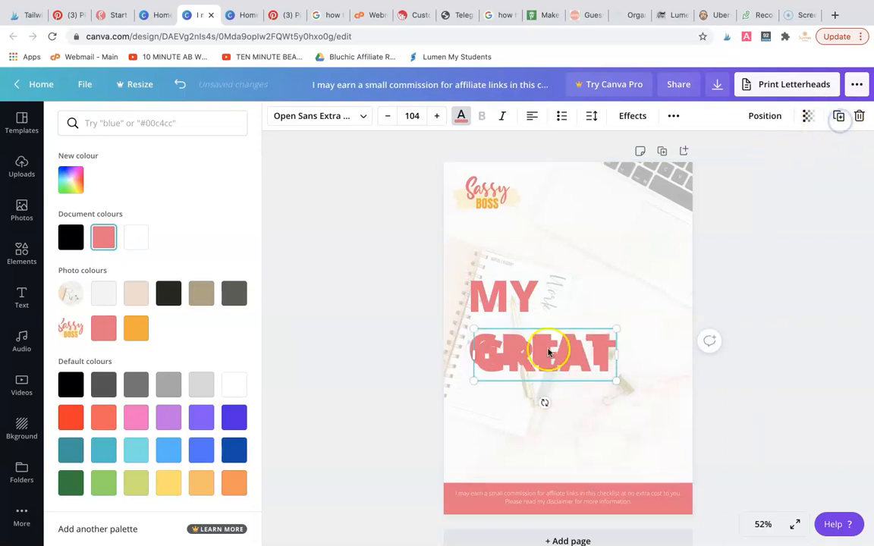
drag(530, 351, 528, 396)
double_click(528, 396)
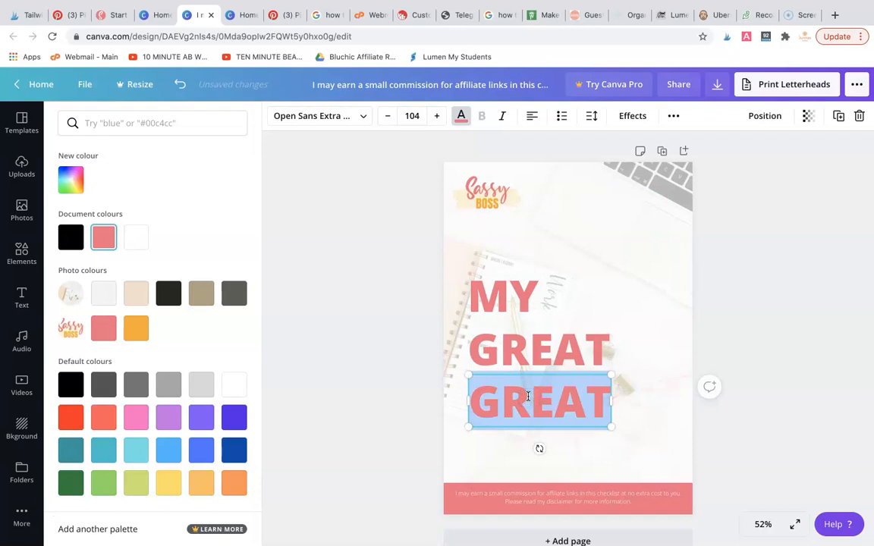
text(CHEC)
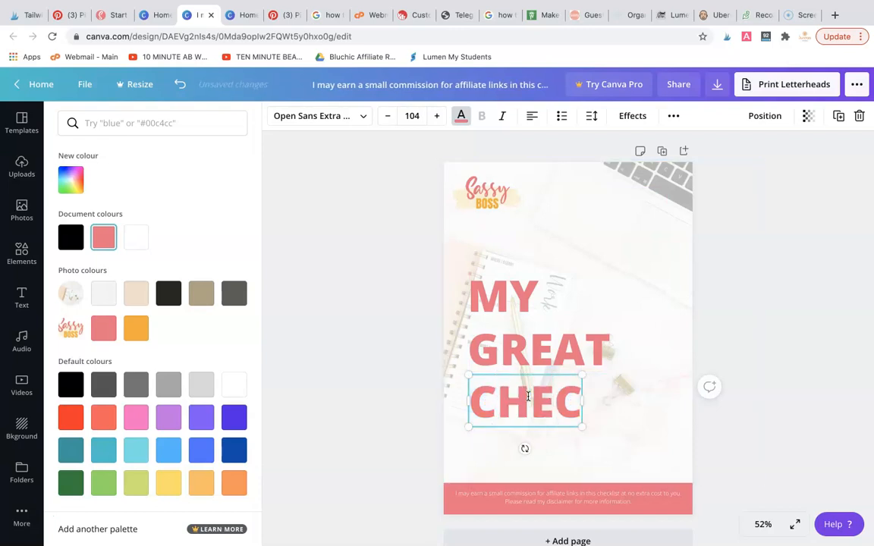
text(KLIST)
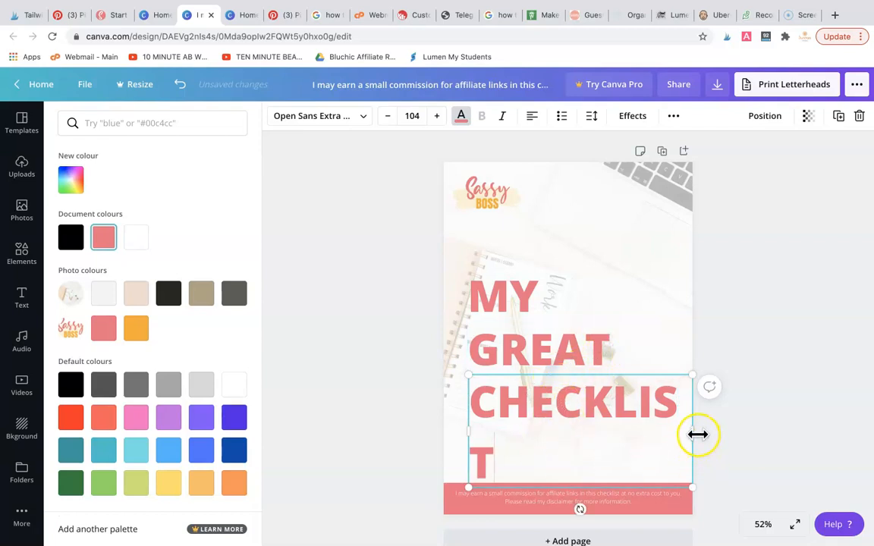
drag(693, 431, 712, 430)
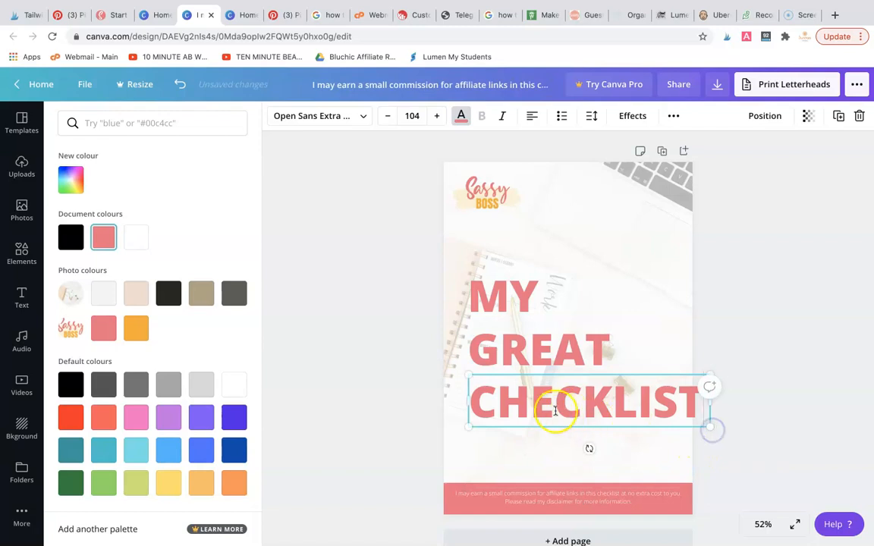
Select MY, GREAT and CHECKLIST together and nudge them slightly left, keeping a margin from the page's left edge
shift+click(516, 351)
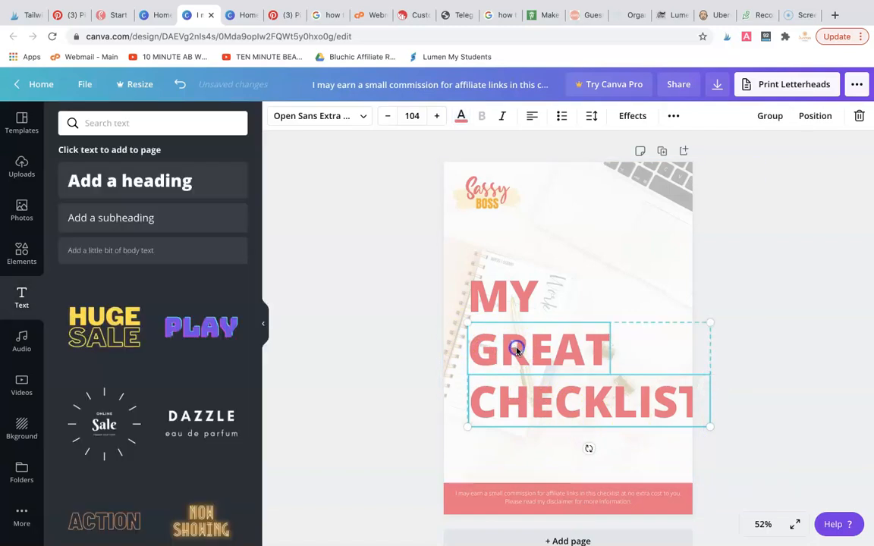
shift+click(513, 302)
key(Left)
key(Left)
key(Left)
key(Left)
key(Left)
key(Left)
key(Left)
key(Left)
key(Left)
key(Left)
key(Left)
key(Left)
key(Left)
key(Left)
key(Left)
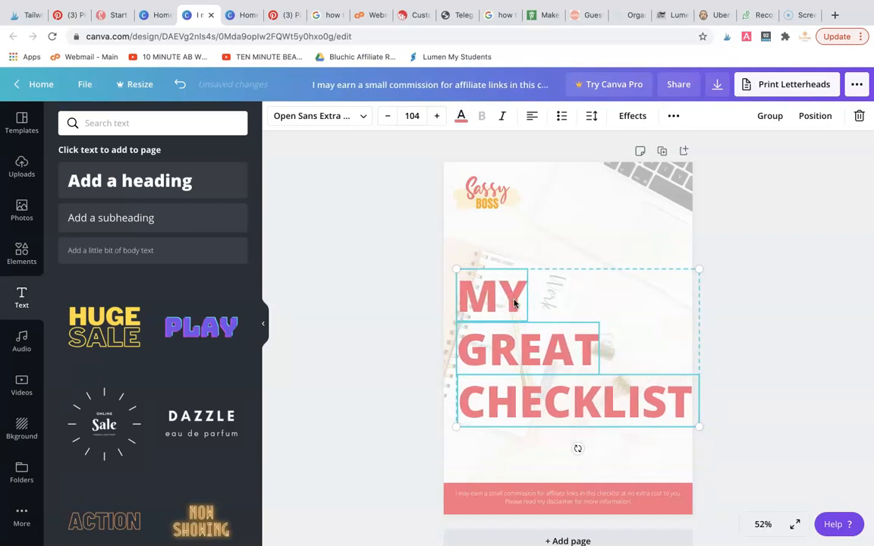
key(Right)
key(Right)
key(Right)
key(Right)
key(Right)
key(Right)
key(Right)
key(Right)
key(Right)
key(Right)
key(Right)
key(Right)
key(Right)
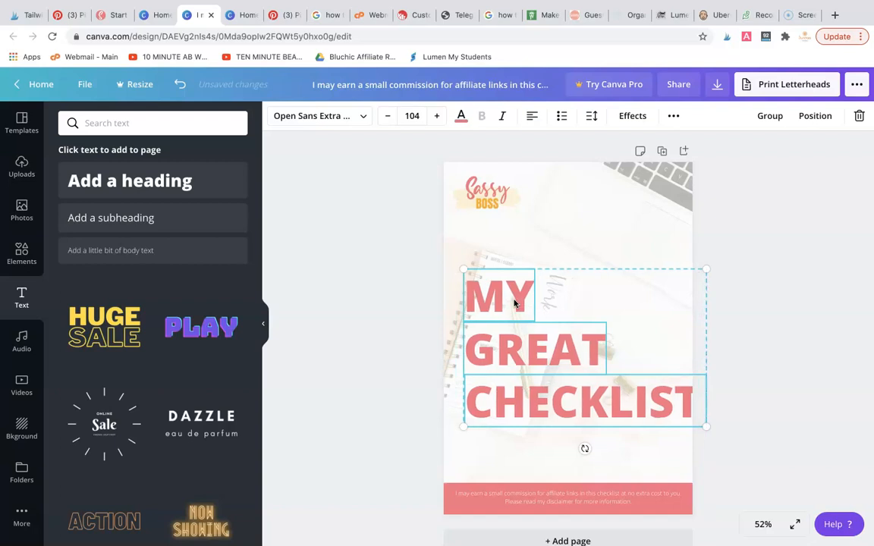
Reduce all three title lines to font size 92 and nudge GREAT up slightly to even the line spacing
click(387, 116)
click(387, 116)
click(387, 116)
click(387, 116)
click(387, 116)
click(387, 116)
click(387, 116)
click(387, 116)
click(387, 116)
click(386, 116)
click(387, 116)
click(387, 116)
click(378, 250)
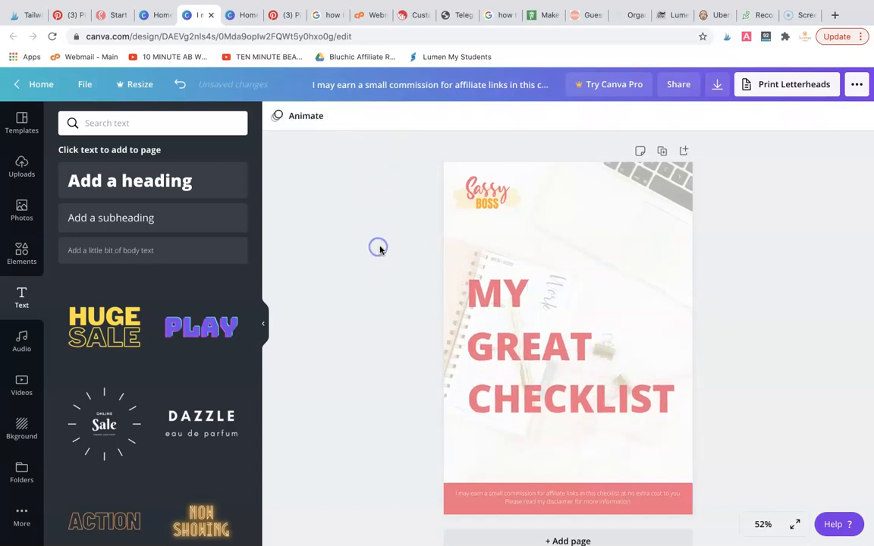
click(526, 347)
drag(526, 348, 525, 346)
Change the font of MY, GREAT and CHECKLIST together to Anton
click(509, 295)
shift+click(523, 334)
shift+click(523, 400)
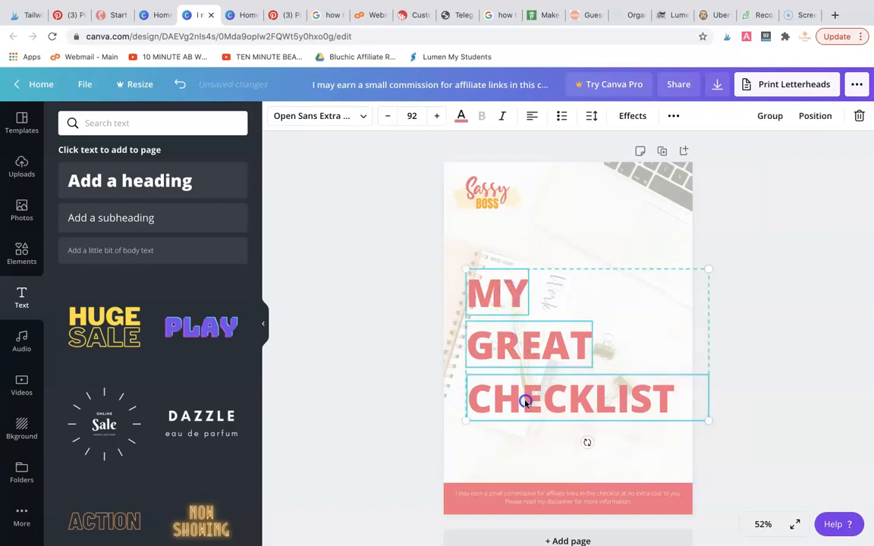
click(322, 118)
click(74, 223)
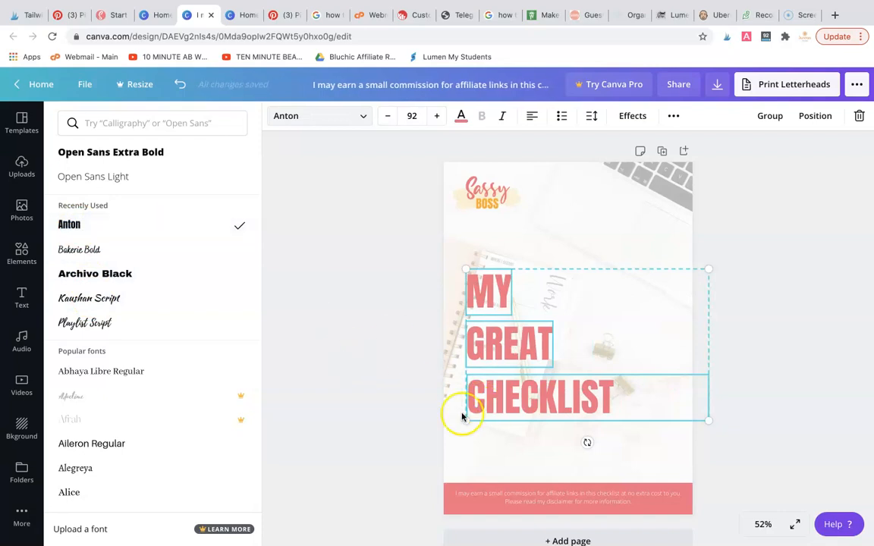
click(798, 383)
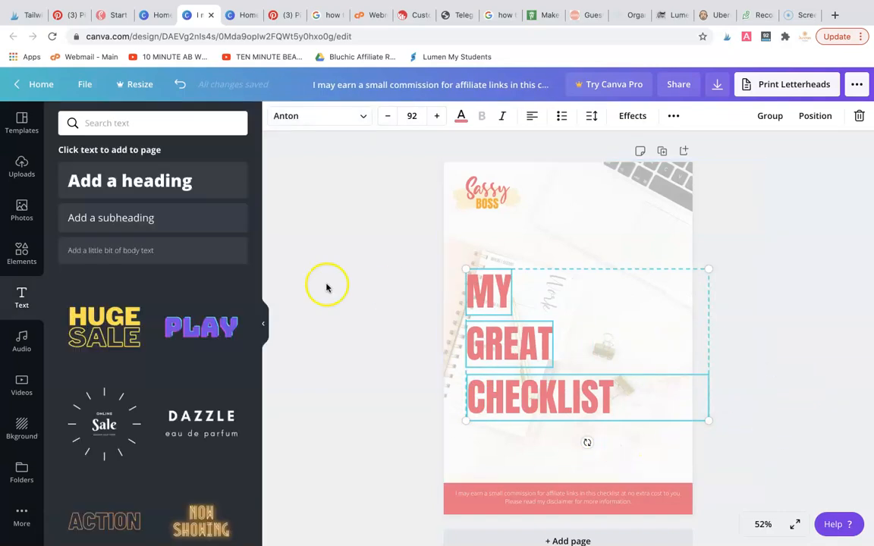
Enlarge the three title lines to font size 106 and move them together slightly lower and left on the page
click(436, 115)
click(436, 115)
click(437, 115)
click(436, 116)
click(436, 116)
click(436, 115)
click(436, 115)
click(436, 116)
click(437, 115)
click(436, 116)
click(436, 116)
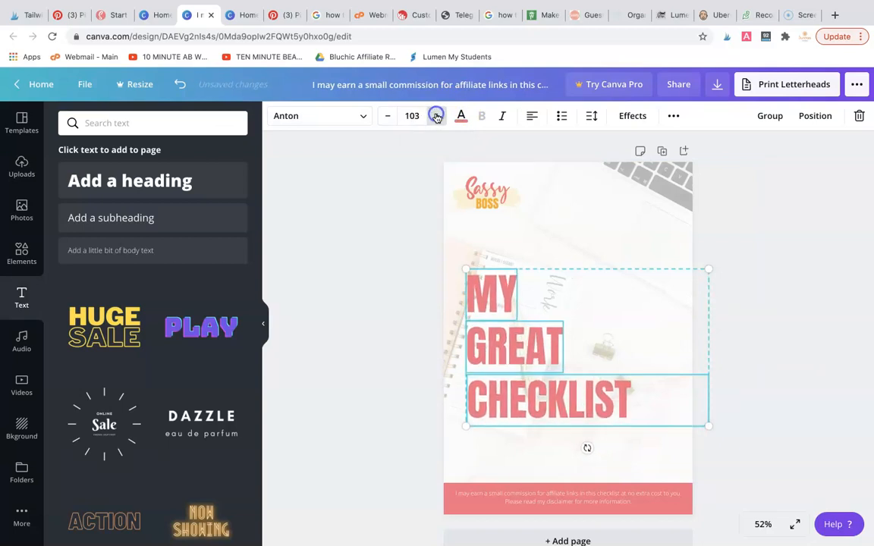
click(436, 115)
click(436, 115)
click(436, 116)
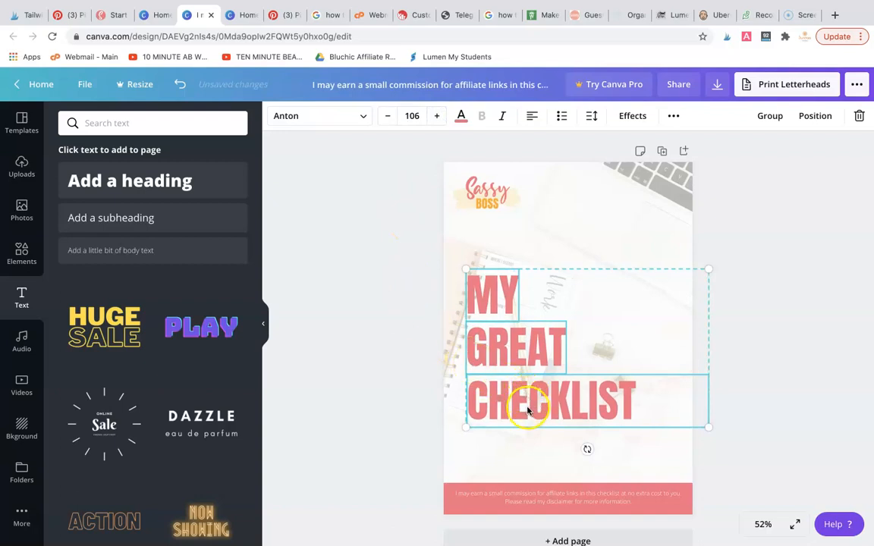
mouse_move(526, 409)
mouse_down()
mouse_move(516, 407)
mouse_move(522, 441)
mouse_move(523, 426)
mouse_up()
click(766, 327)
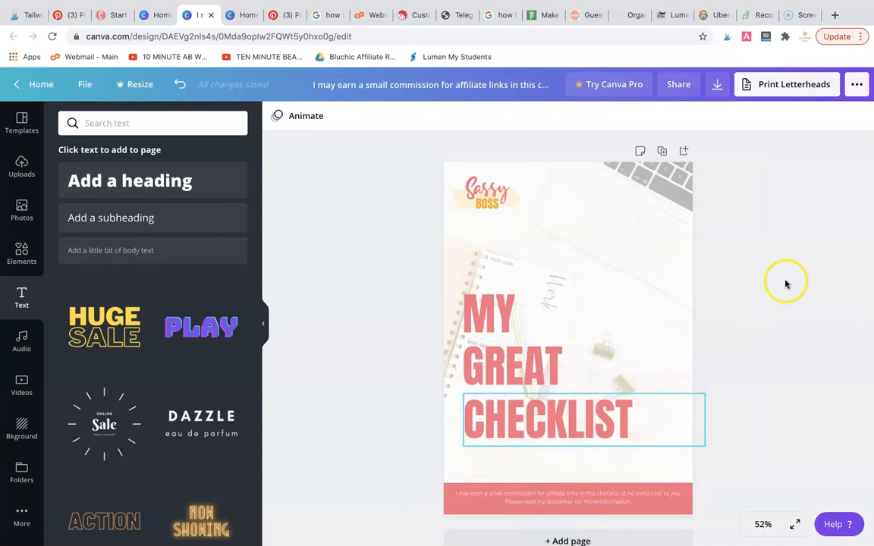
Rename the design CHECKLIST COVER
click(392, 87)
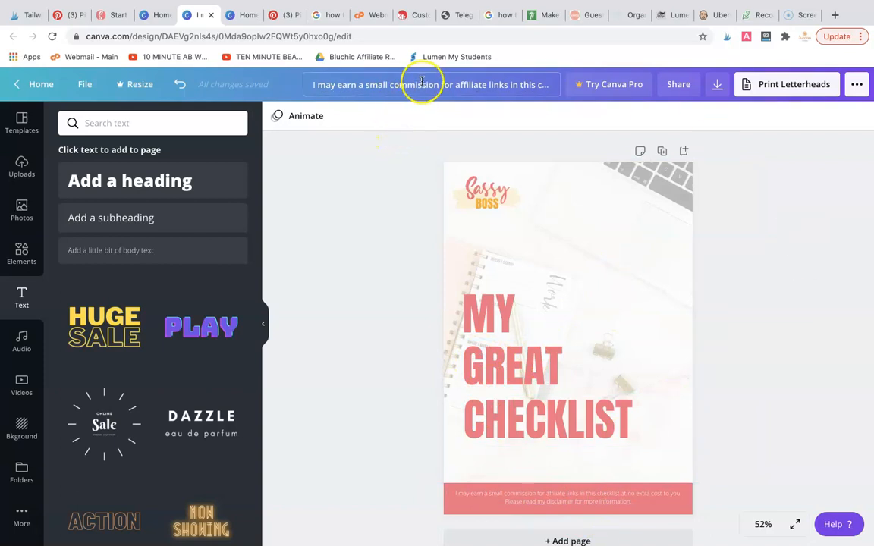
triple_click(429, 85)
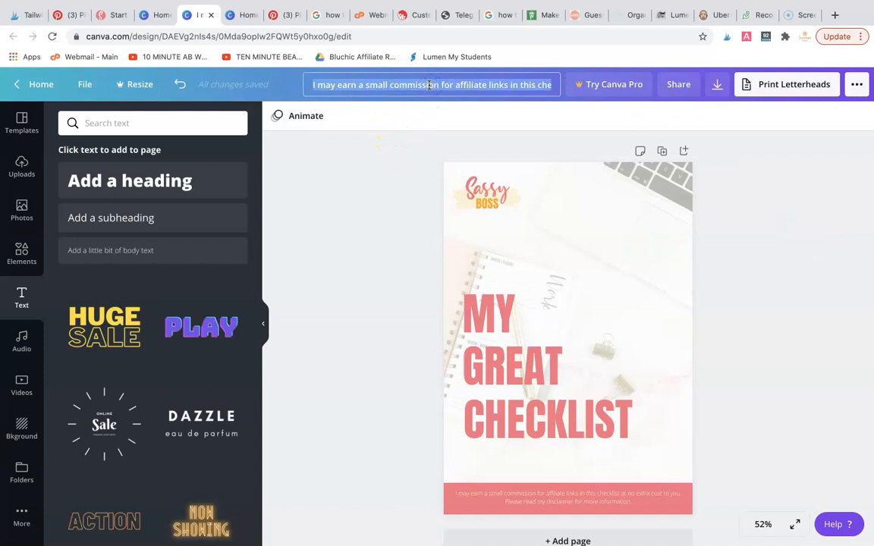
text(CHECKLIST COVER)
click(533, 166)
click(362, 252)
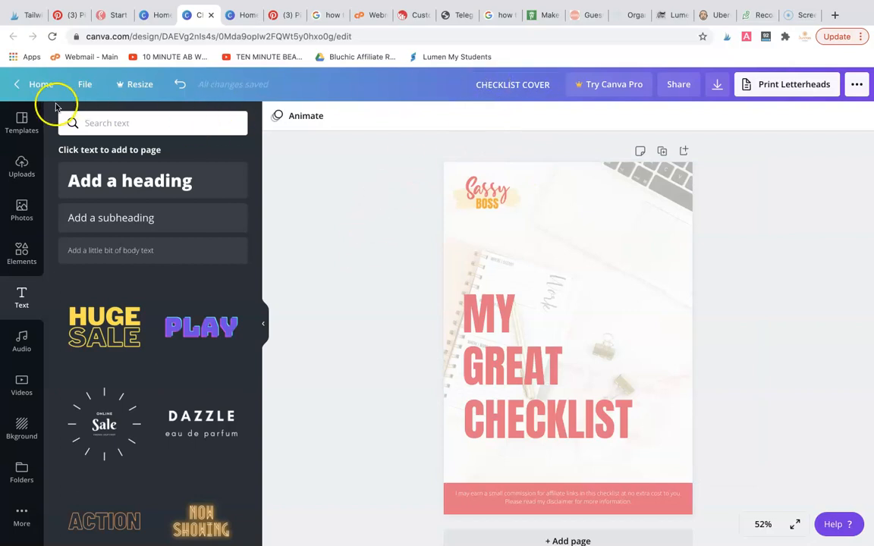
Make a copy of the CHECKLIST COVER design
click(85, 86)
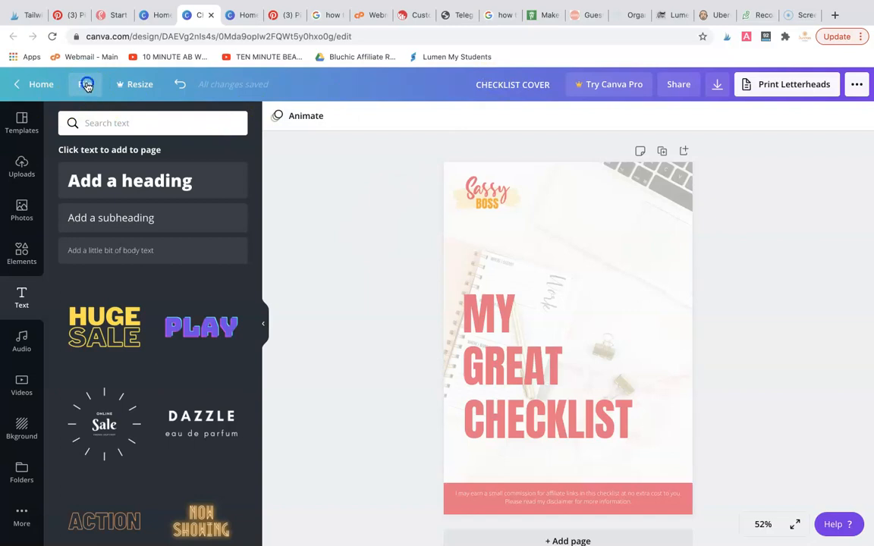
click(87, 85)
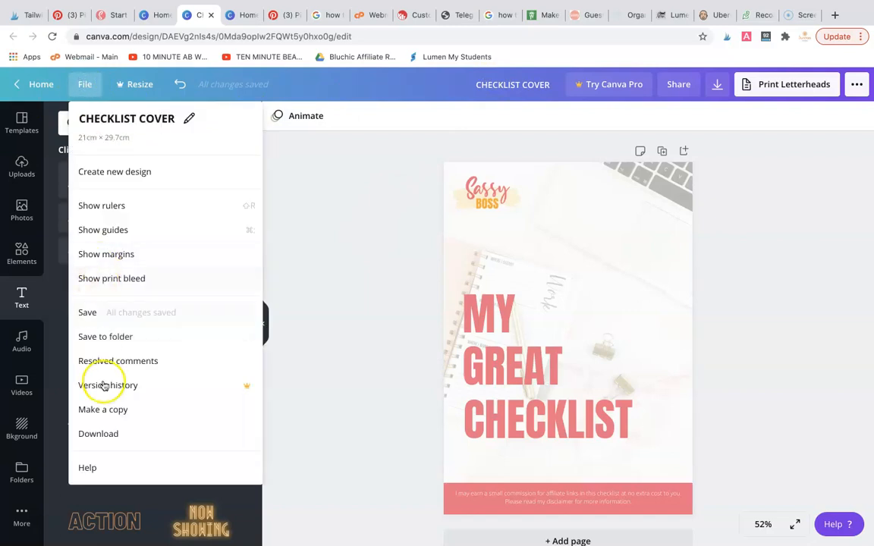
click(113, 409)
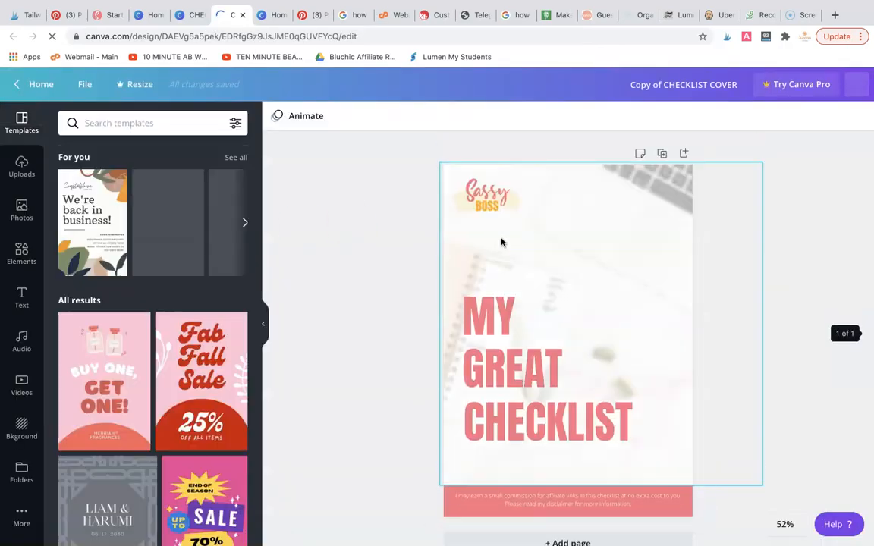
click(515, 230)
click(509, 180)
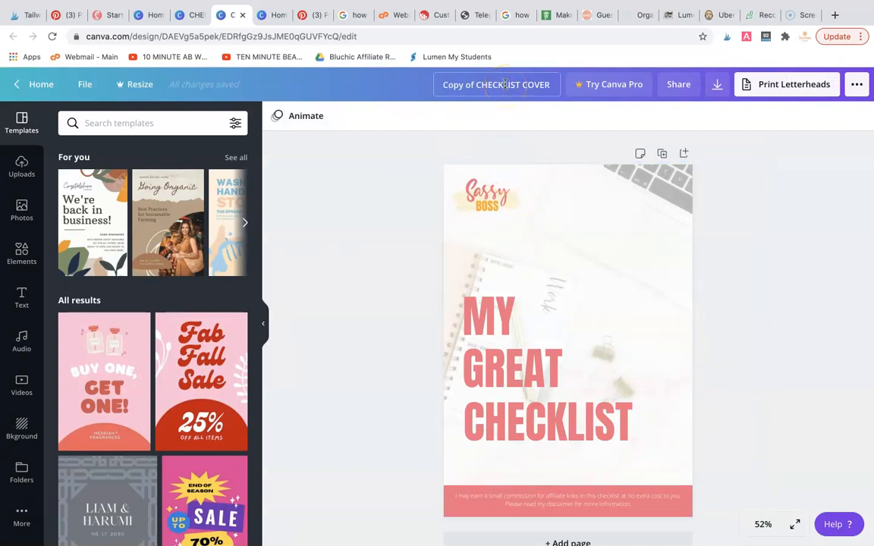
Rename the copied design MY CHECKLIST
click(504, 84)
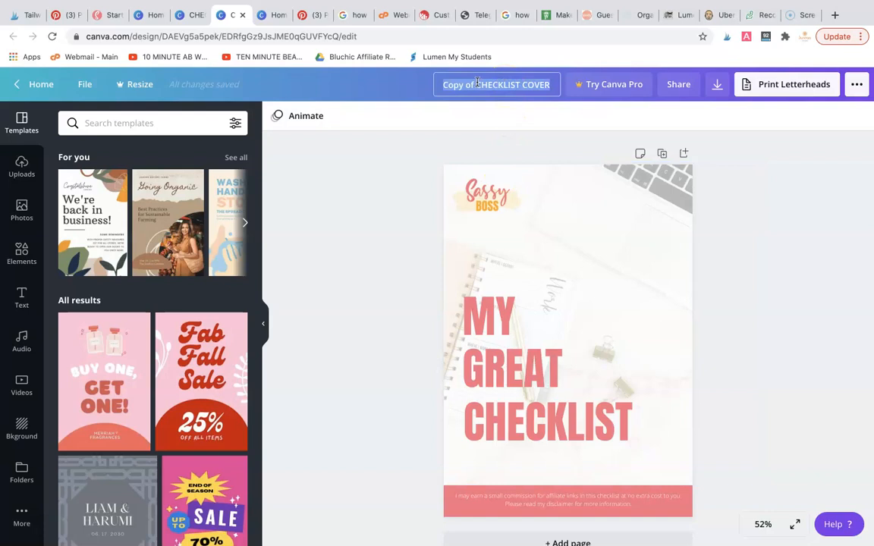
click(477, 82)
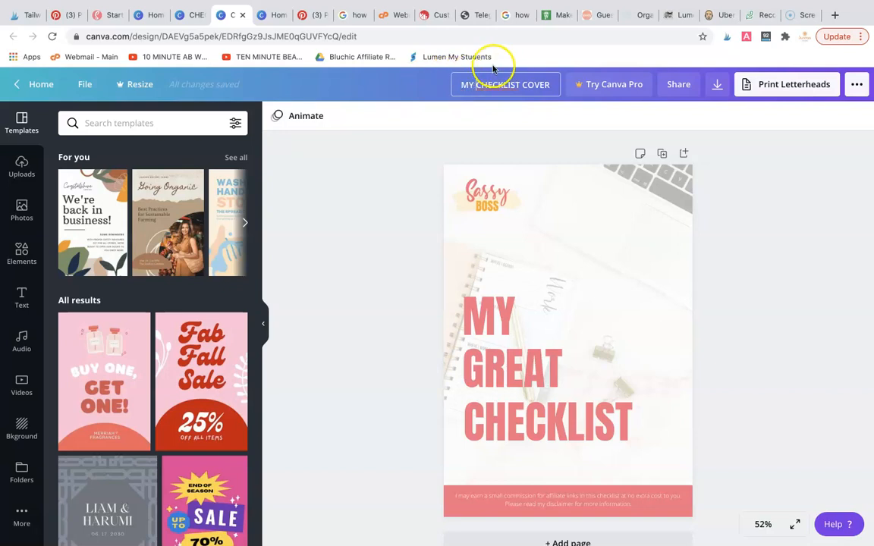
click(546, 83)
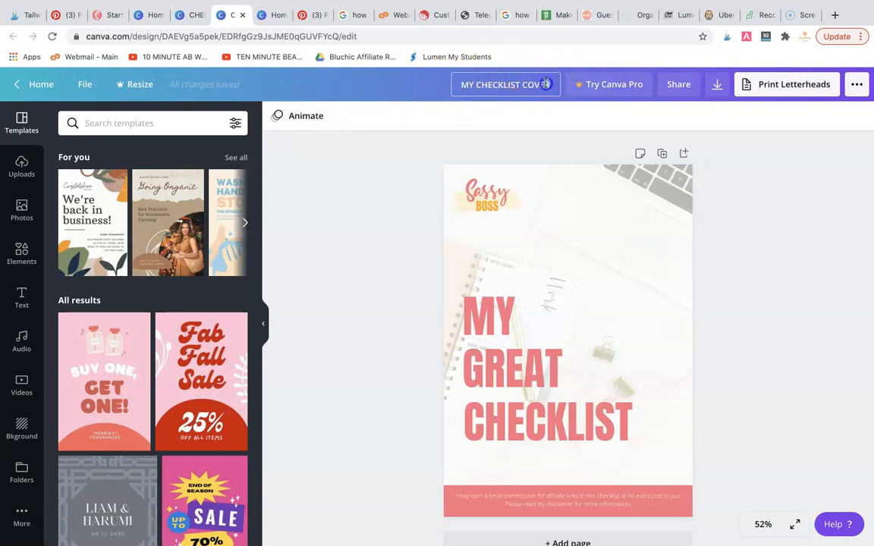
key(BackSpace)
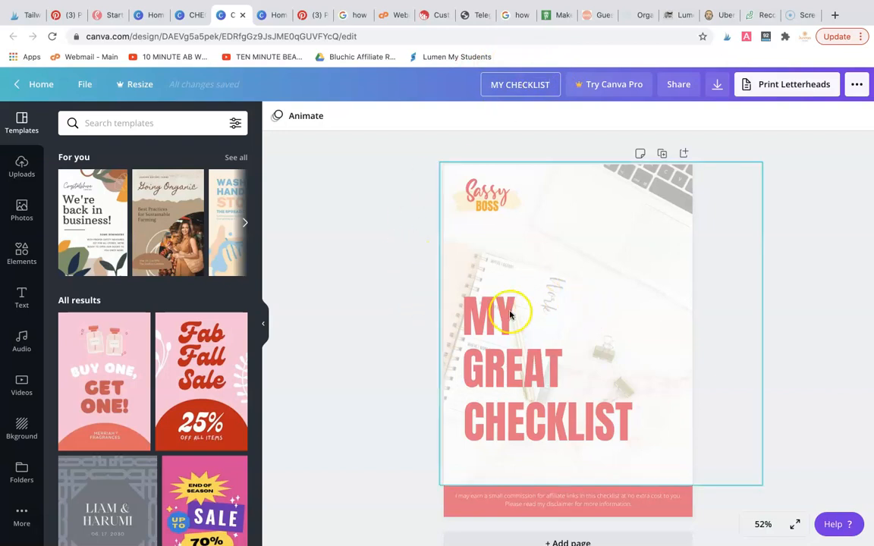
Delete the white overlay, background photo and disclaimer text, and slightly reduce the height of the pink footer bar
click(650, 220)
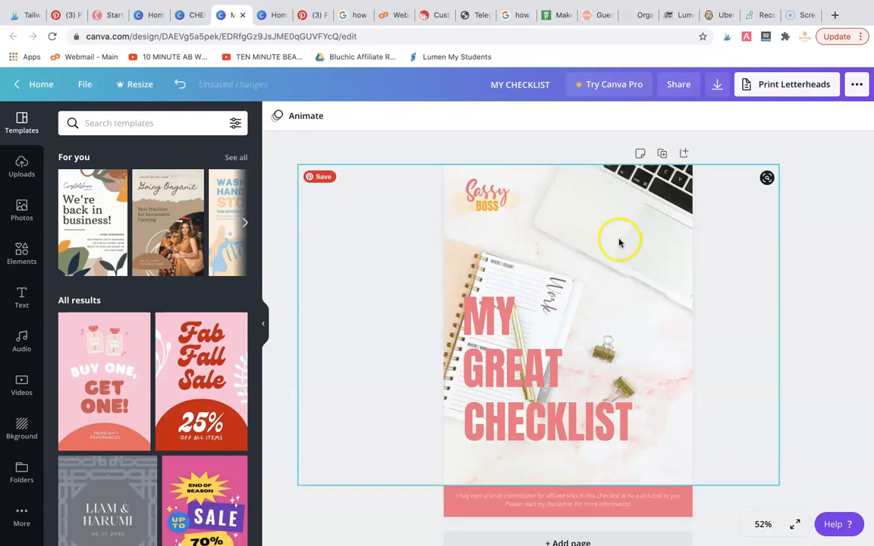
key(Delete)
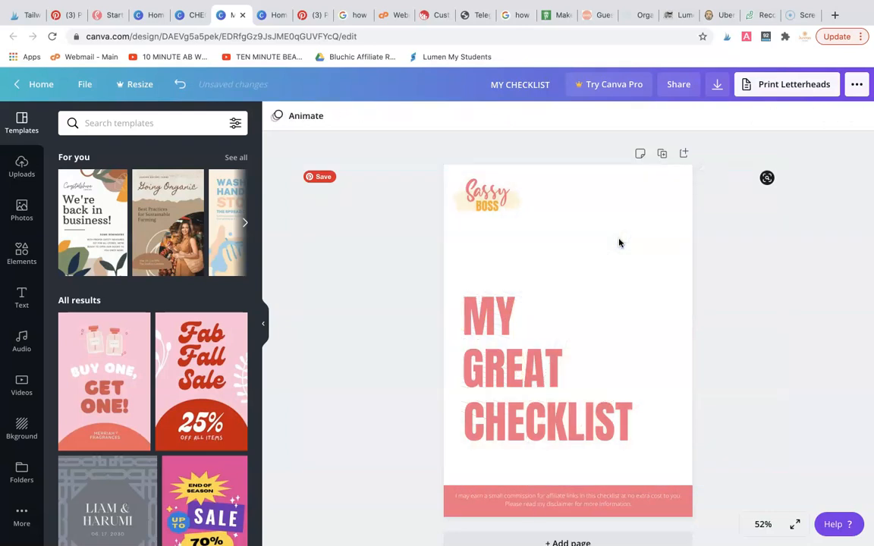
click(588, 503)
key(Delete)
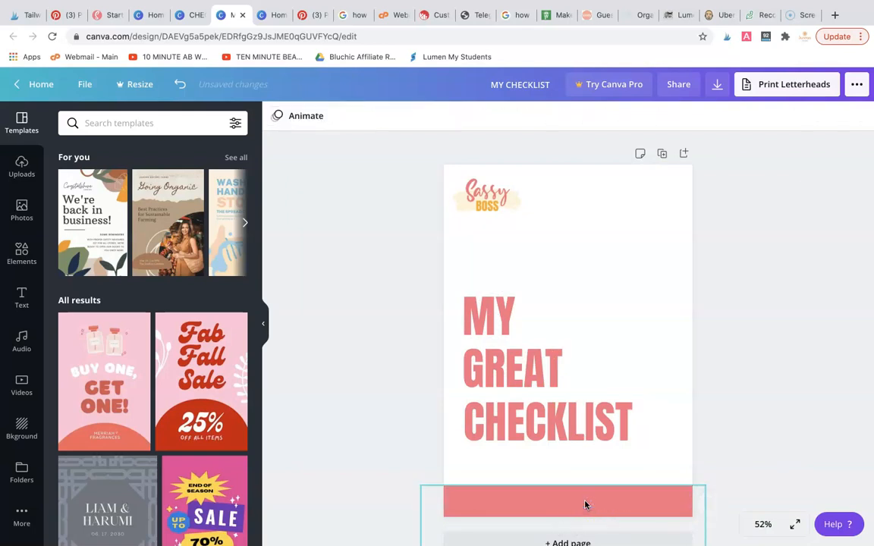
click(570, 498)
drag(562, 485, 562, 489)
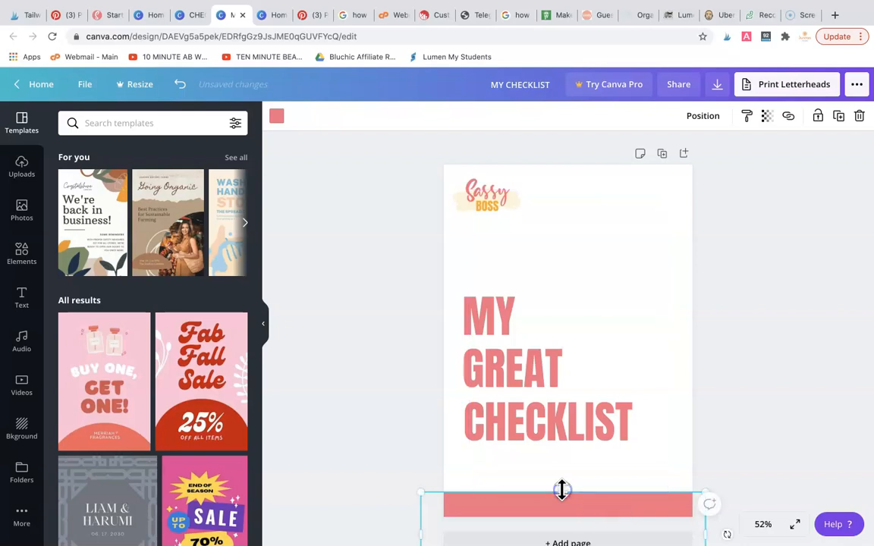
Replace the CHECKLIST title line with SASSYBOSS.CO at font size 21, centre-aligned and coloured white
click(527, 420)
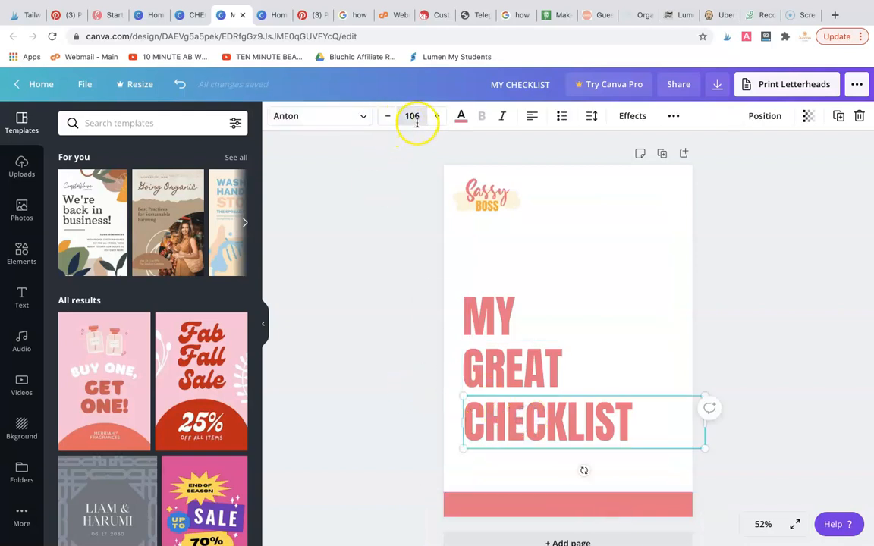
click(408, 117)
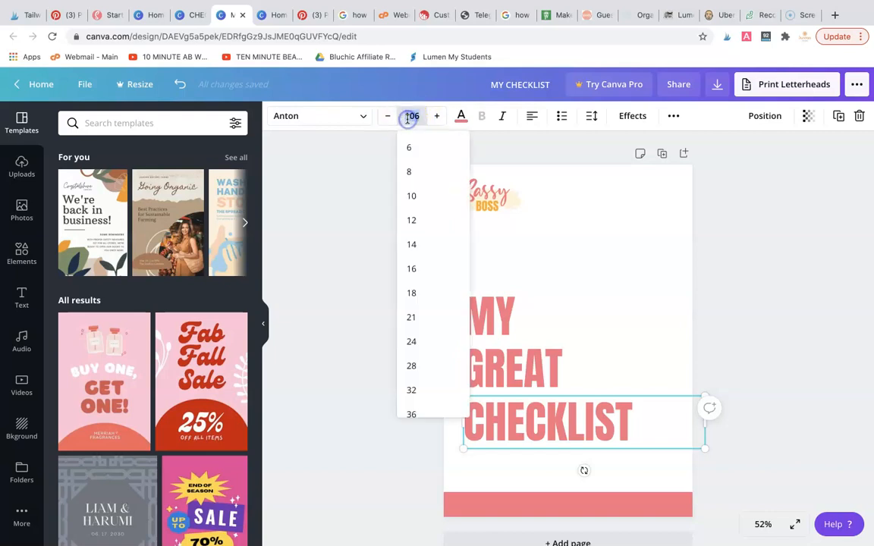
click(411, 319)
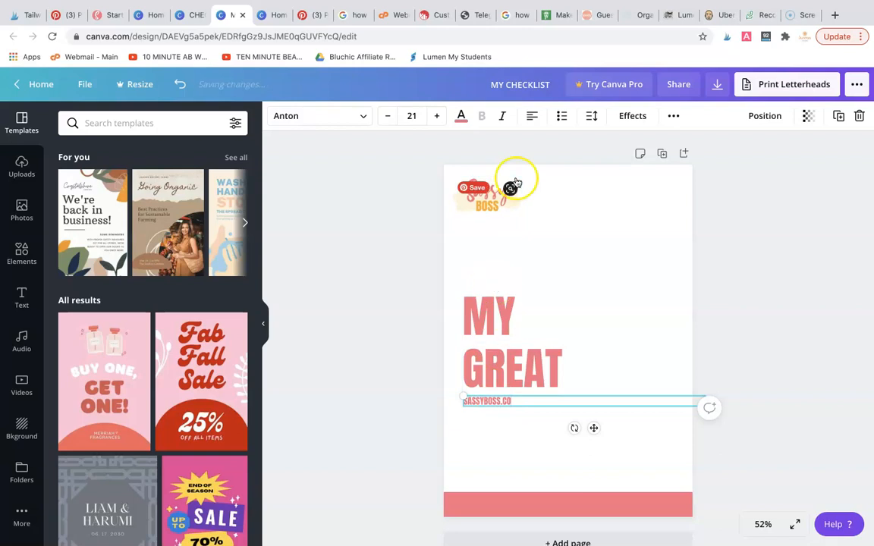
click(533, 116)
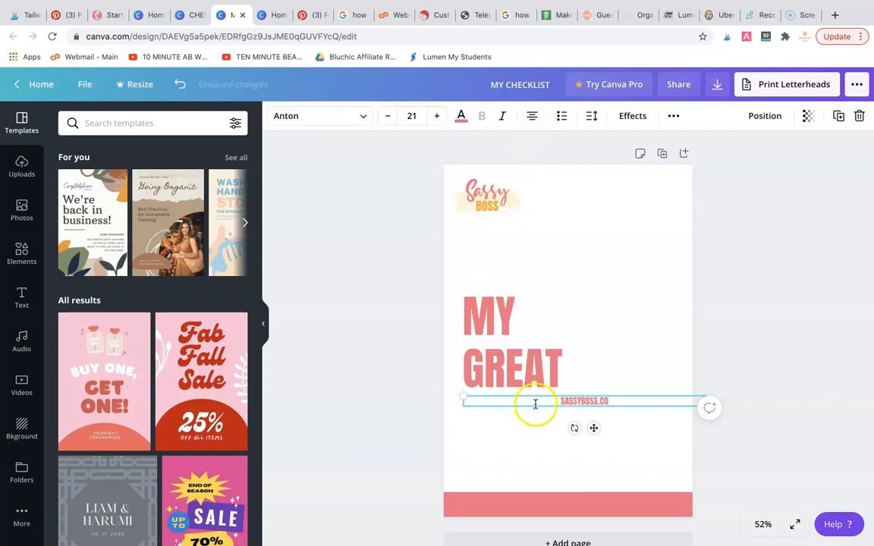
click(460, 116)
click(104, 239)
click(351, 396)
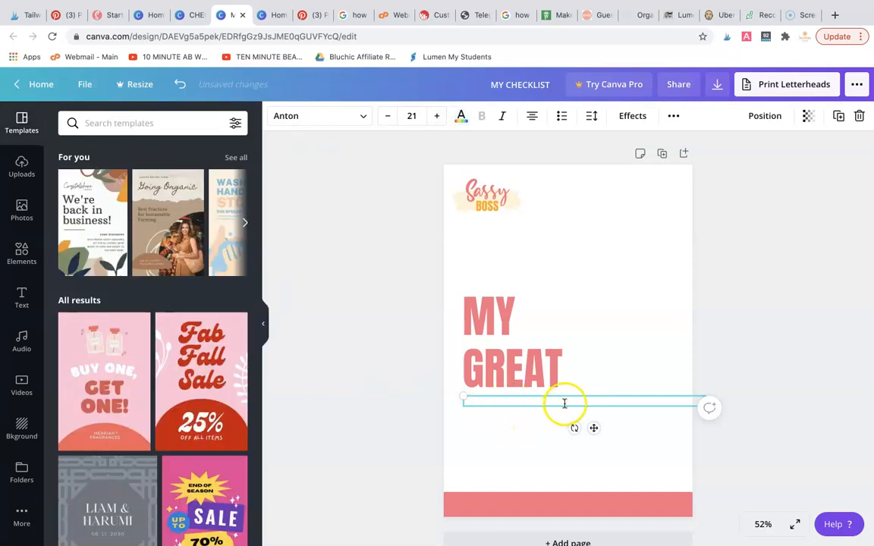
click(383, 416)
Move SASSYBOSS.CO onto the pink footer bar and stretch its text box to the full page width
drag(537, 400, 519, 499)
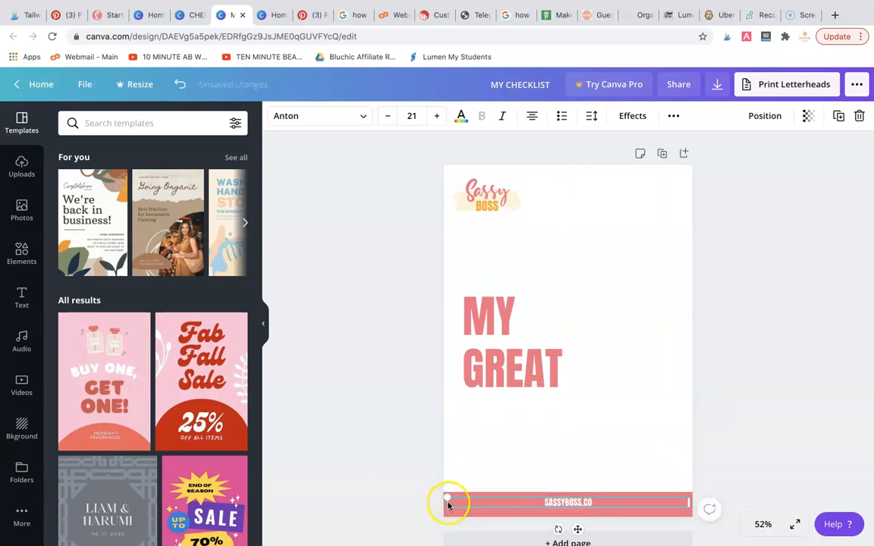
drag(443, 502, 444, 502)
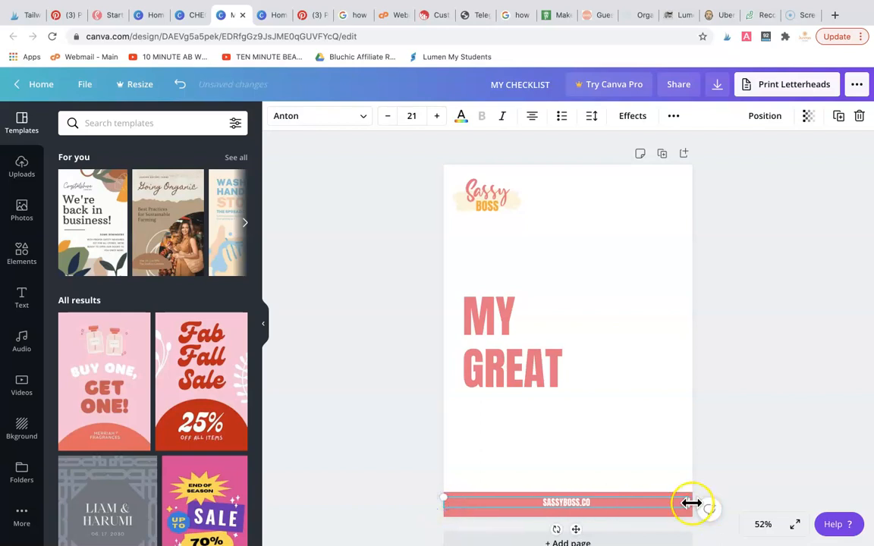
drag(693, 502, 695, 503)
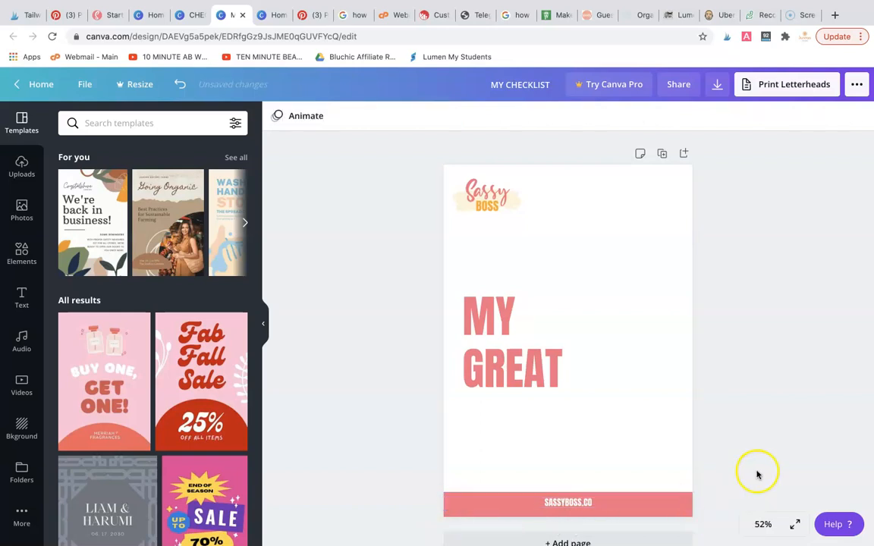
Make the pink footer bar thinner and nudge SASSYBOSS.CO down to centre it vertically in the bar
click(622, 510)
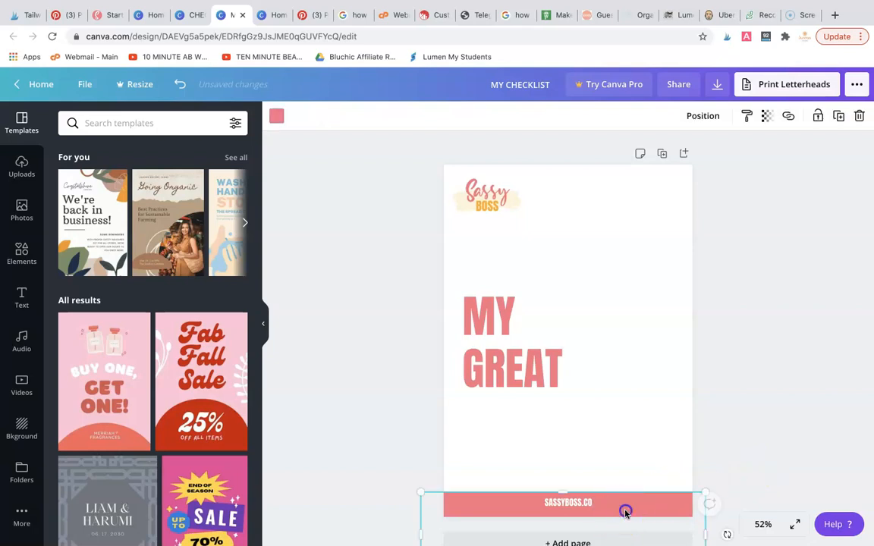
drag(564, 497, 565, 502)
click(579, 502)
key(Down)
key(Down)
key(Down)
key(Down)
key(Down)
key(Down)
key(Down)
key(Down)
key(Down)
key(Down)
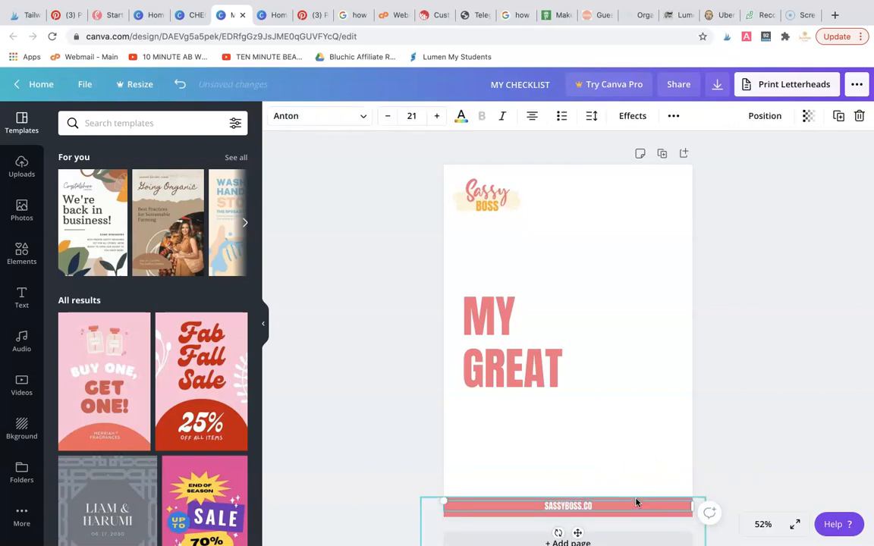
click(749, 353)
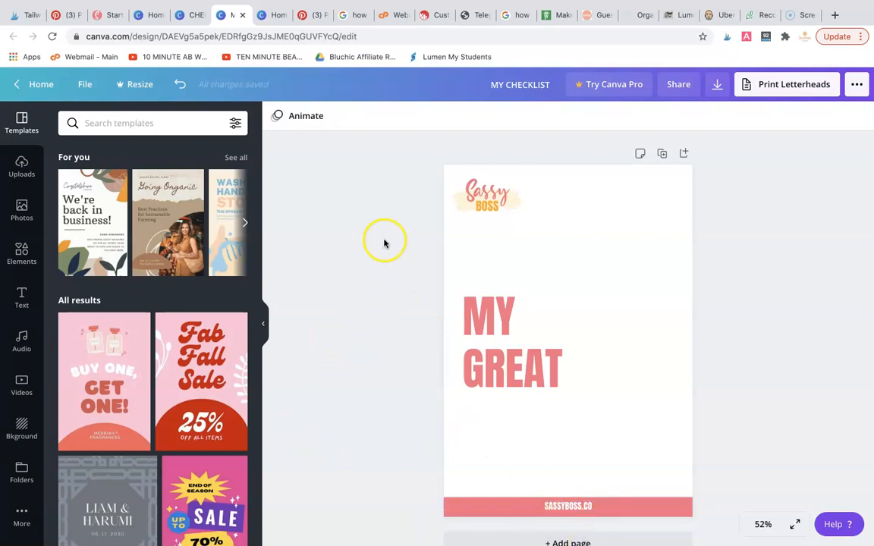
Move the logo down beside the MY title line and add the recently used confetti and pink notebook desk photo
click(497, 201)
drag(497, 201, 634, 291)
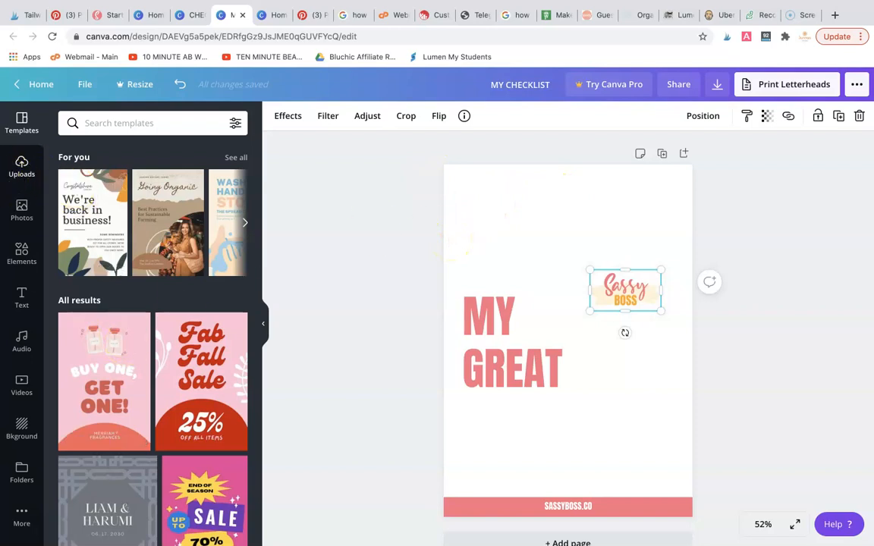
click(22, 211)
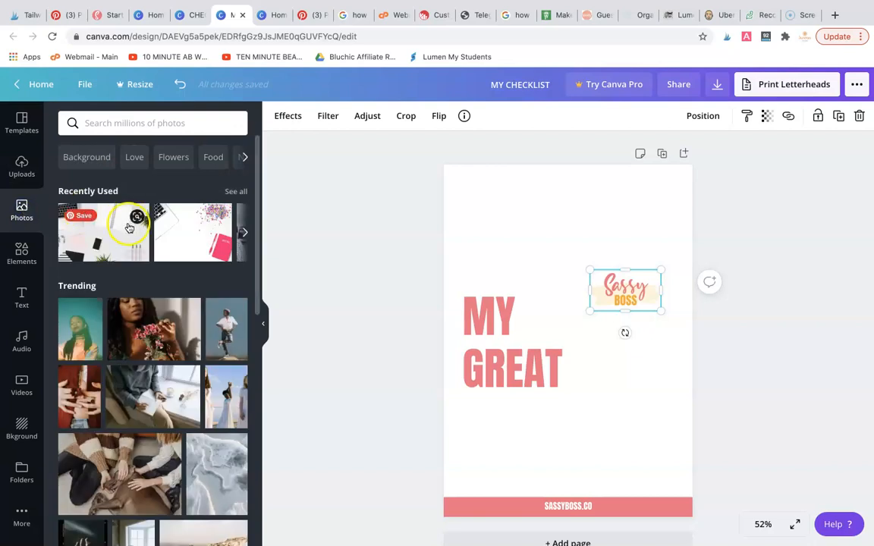
click(188, 247)
drag(185, 245, 494, 218)
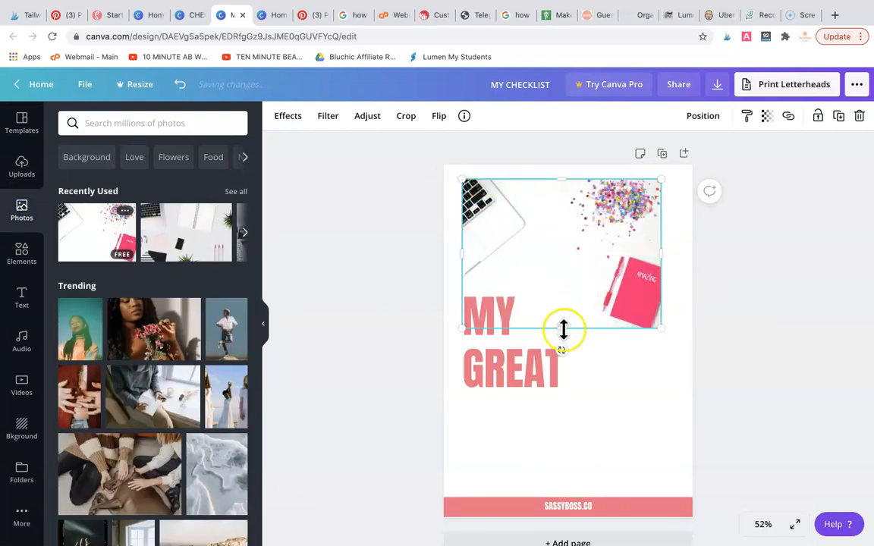
Crop the desk photo to a shallow full-width strip and place it along the page's top edge as a header
drag(561, 328, 562, 243)
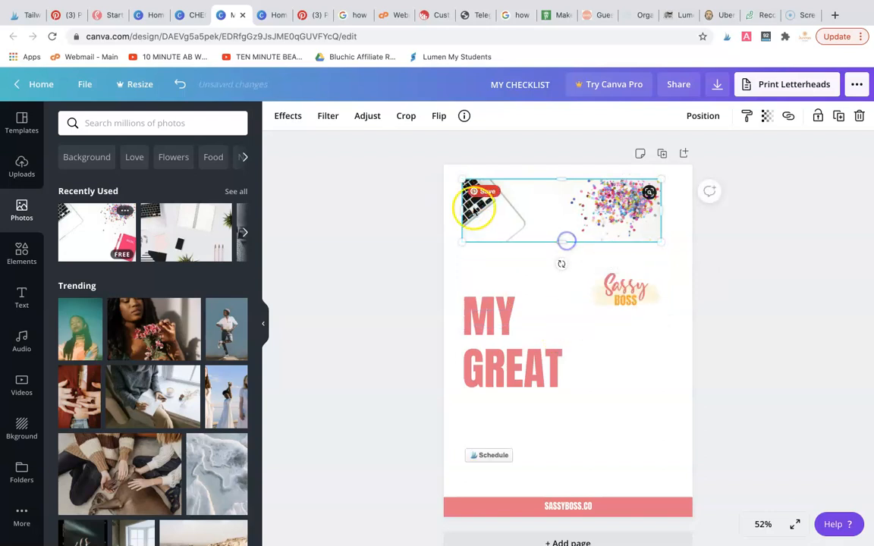
drag(463, 210, 439, 205)
drag(661, 210, 691, 208)
mouse_move(567, 241)
mouse_down()
mouse_move(569, 225)
mouse_move(569, 243)
mouse_up()
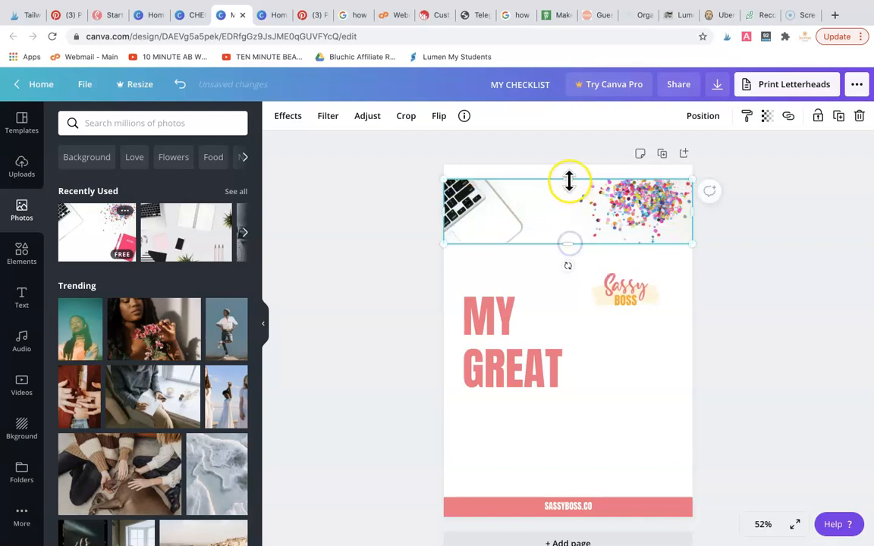
mouse_move(568, 185)
mouse_down()
mouse_move(578, 202)
mouse_move(579, 186)
mouse_up()
Add the recently used square shape and resize it to cover the photo header across the page's full width
click(647, 512)
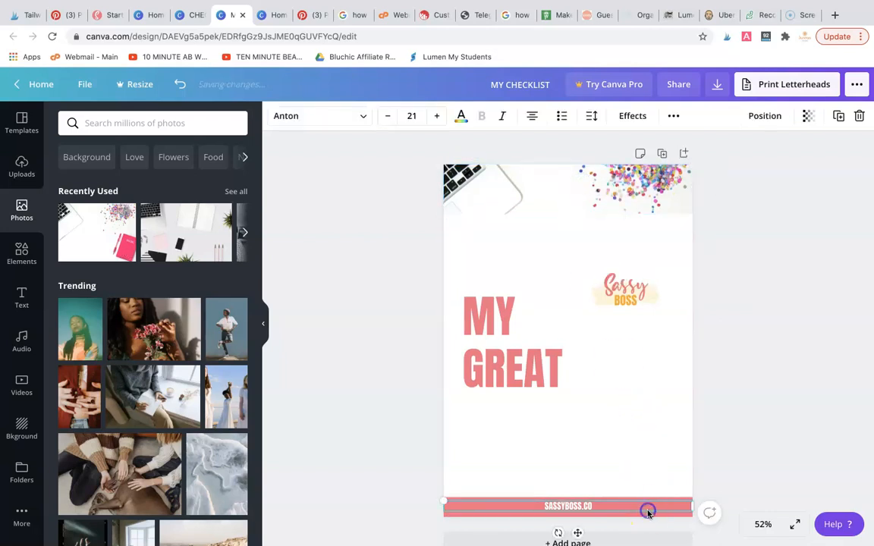
click(22, 253)
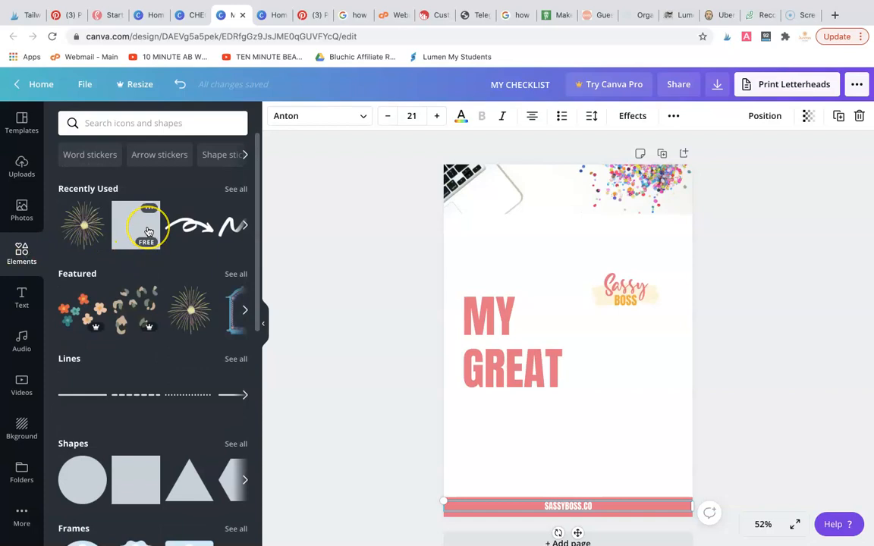
drag(148, 229, 491, 236)
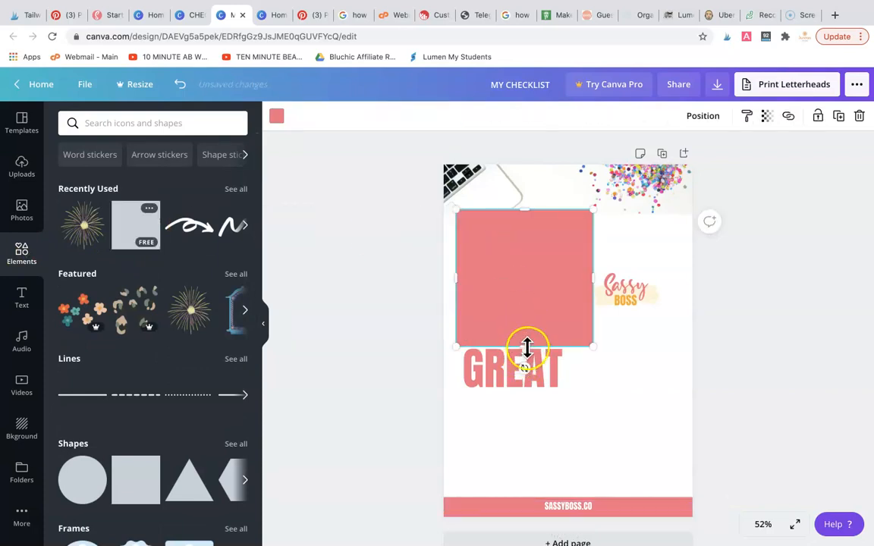
drag(527, 329, 705, 187)
Set the pink header overlay's transparency to about 73 so the desk photo shows through
click(766, 115)
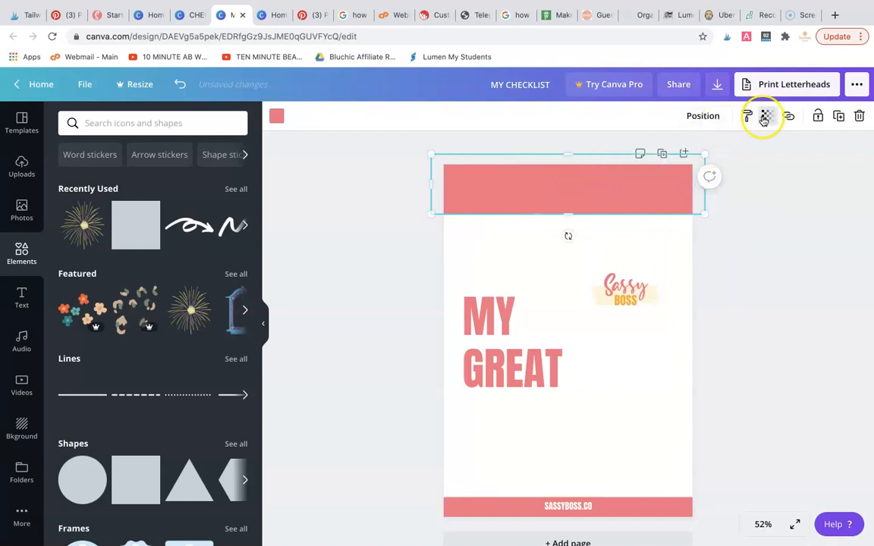
drag(722, 153, 701, 153)
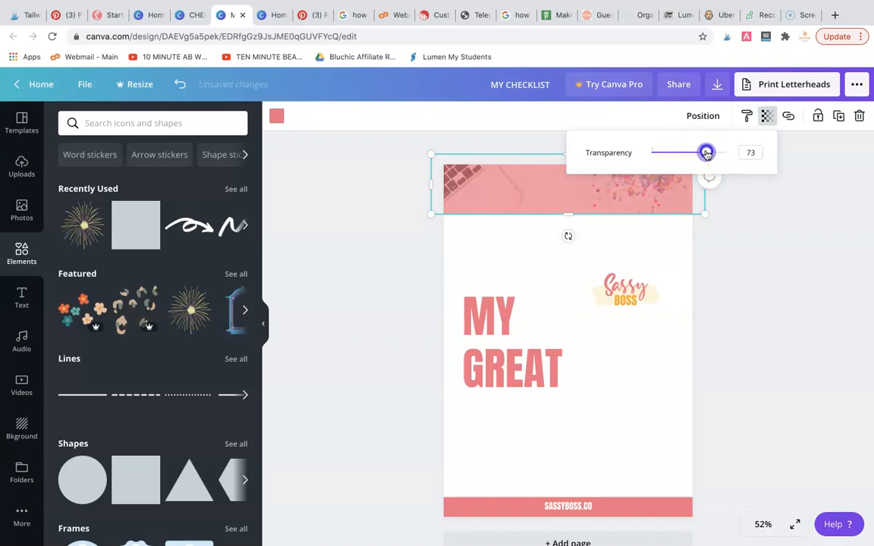
click(784, 260)
Move the MY title up to just below the header and extend its text to MY CHECKLIST
drag(497, 326, 520, 252)
click(372, 163)
click(525, 252)
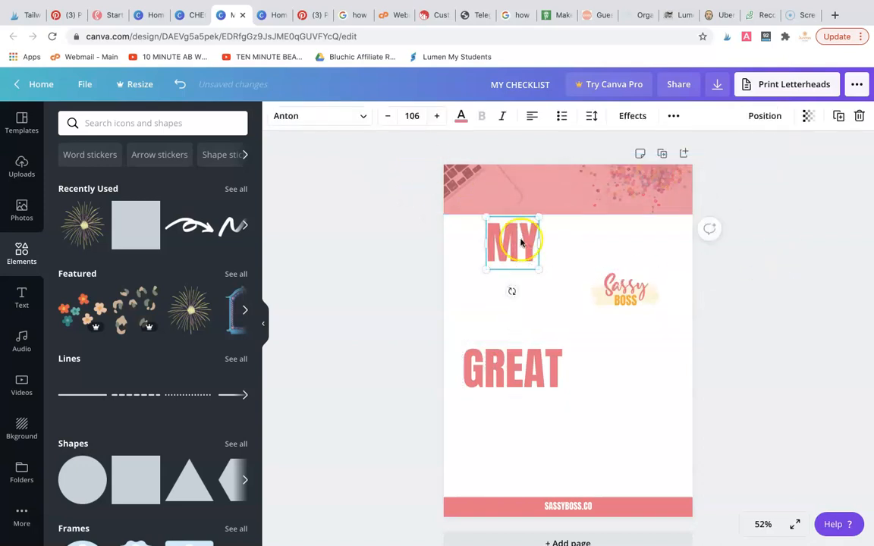
click(531, 251)
click(534, 249)
text(C)
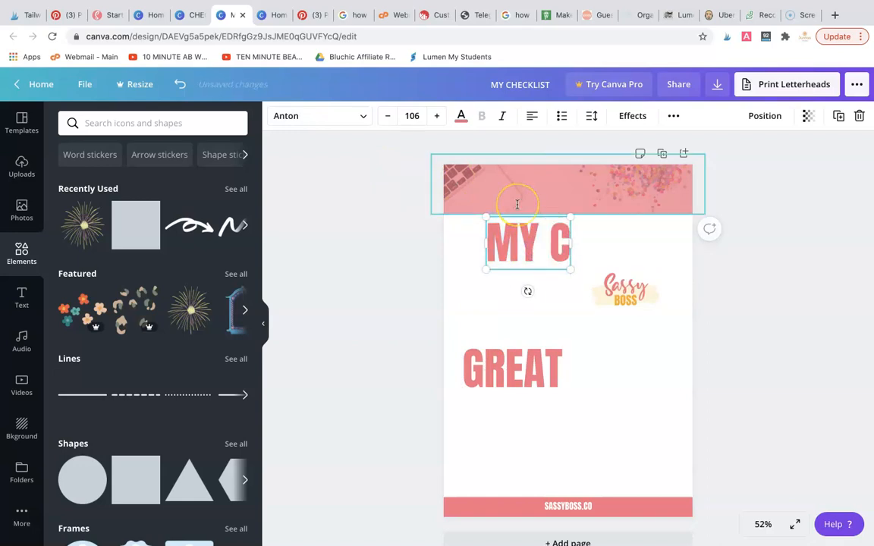
text(HECKLIST)
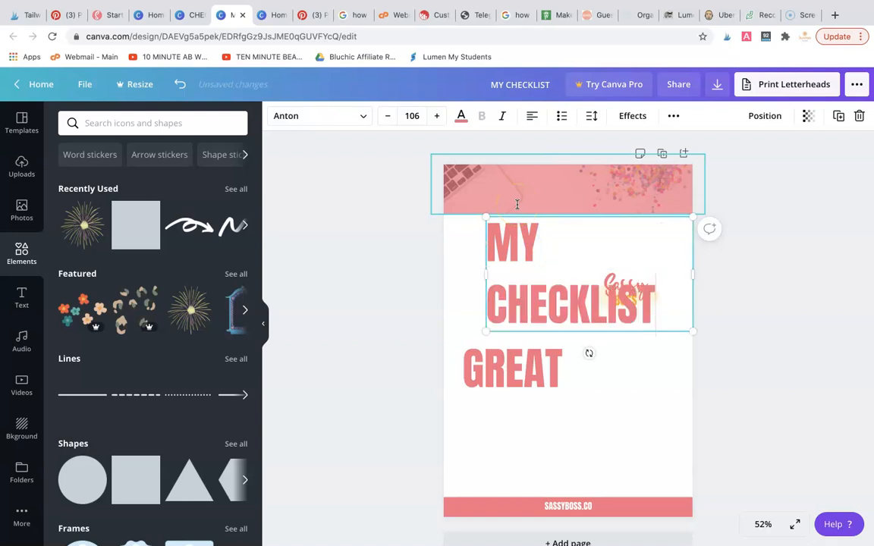
Set the MY CHECKLIST title's font size to 42 and move it onto the middle of the pink header
click(409, 116)
scroll(412, 337, down, 3)
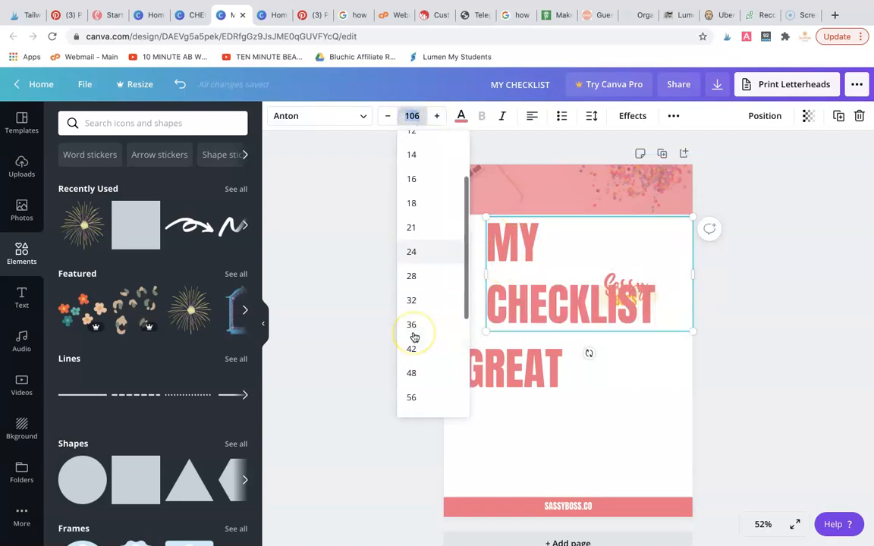
click(414, 256)
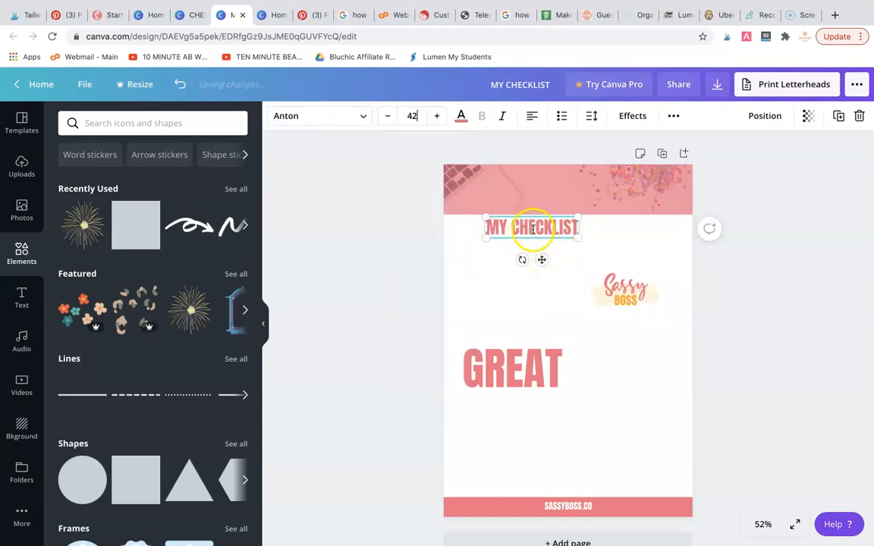
click(355, 246)
drag(538, 237, 581, 189)
Recolour the MY CHECKLIST title white using the document colours
click(459, 118)
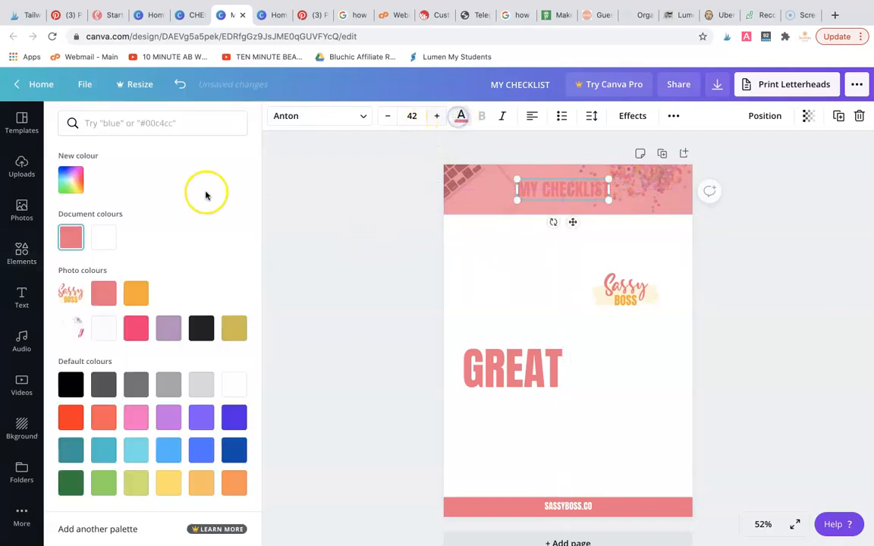
click(107, 237)
click(377, 347)
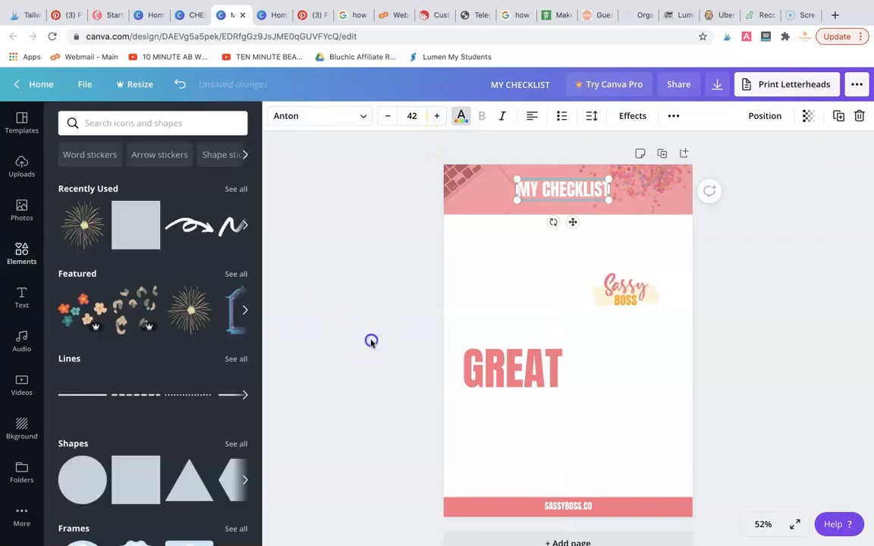
Delete the Sassy Boss logo from the checklist page
click(629, 408)
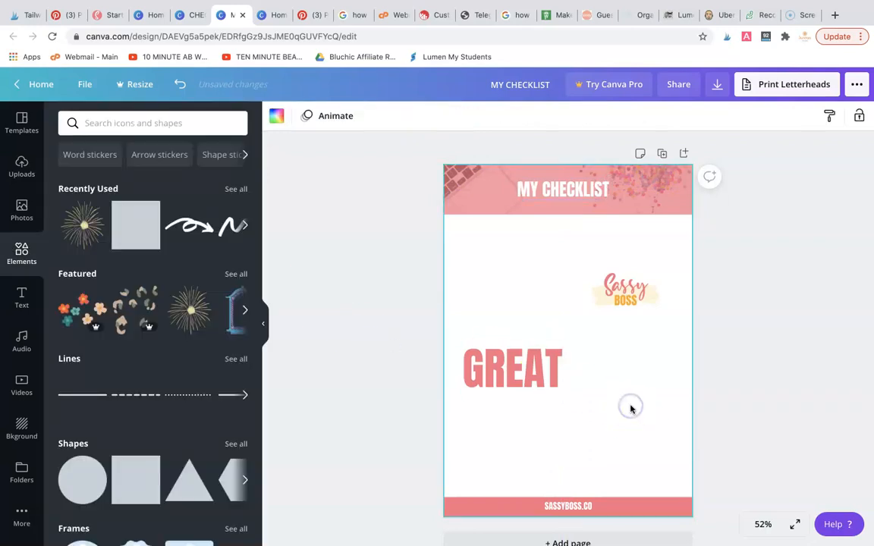
click(634, 296)
key(Delete)
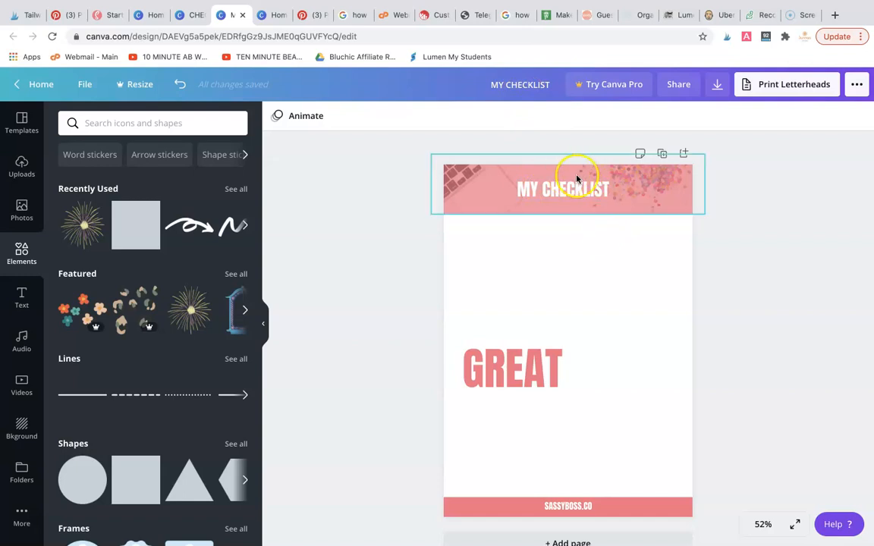
Reduce the GREAT text's font size to 28
click(529, 377)
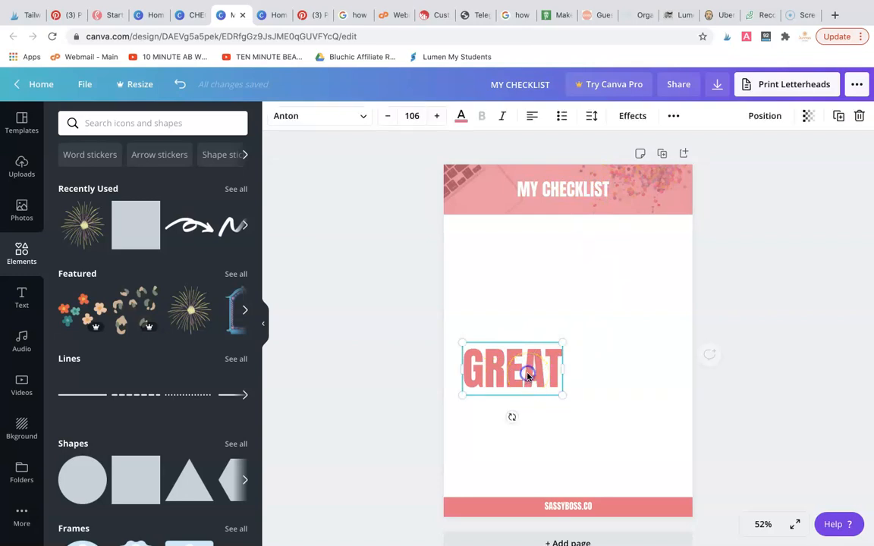
click(417, 115)
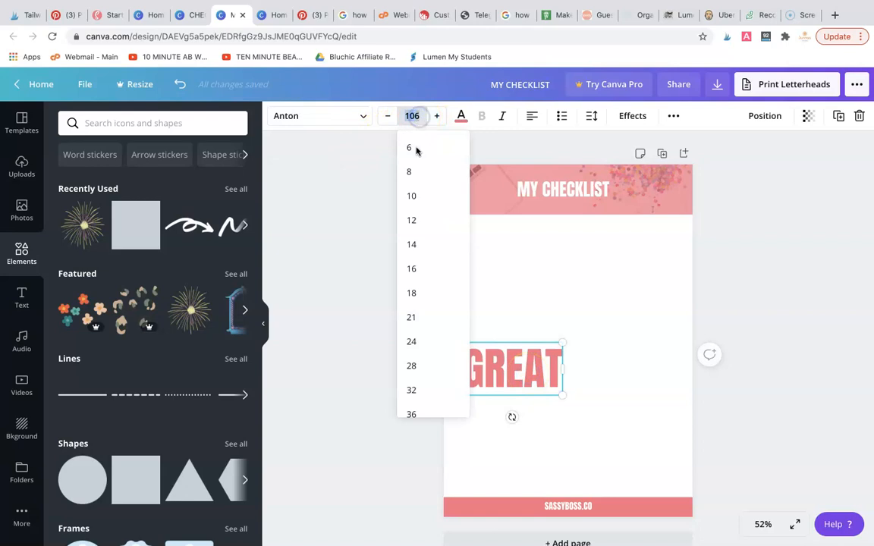
scroll(416, 236, down, 2)
click(416, 272)
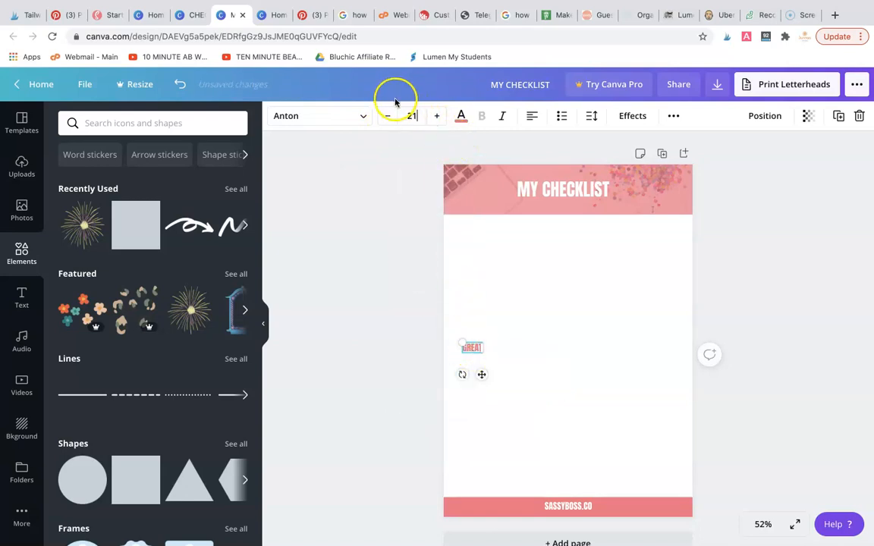
click(437, 116)
click(437, 116)
click(438, 116)
click(438, 116)
click(437, 116)
click(438, 116)
click(438, 116)
Move GREAT to the page's left side just below the header and widen its text box towards the page centre
click(516, 361)
click(483, 351)
drag(483, 351, 488, 238)
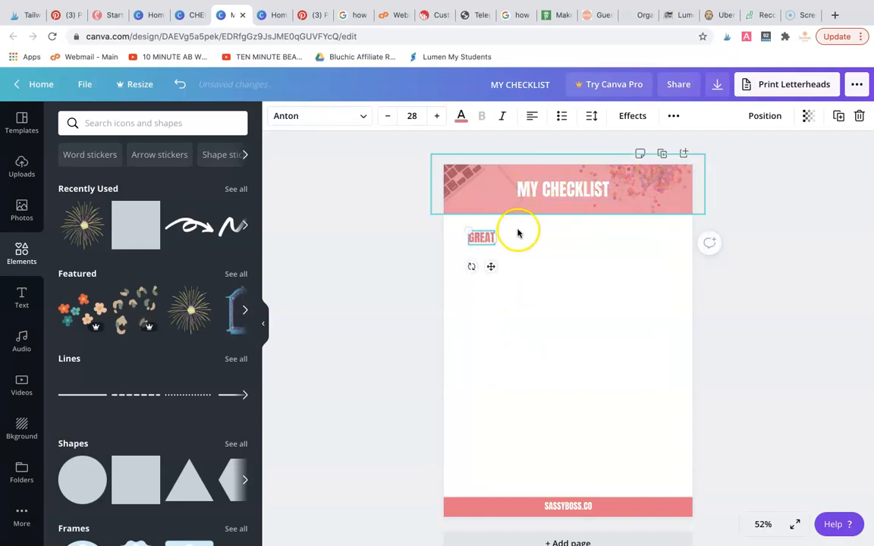
drag(495, 239, 565, 239)
Replace GREAT with SUB TOPIC and nudge the subheading slightly closer to the header
double_click(508, 236)
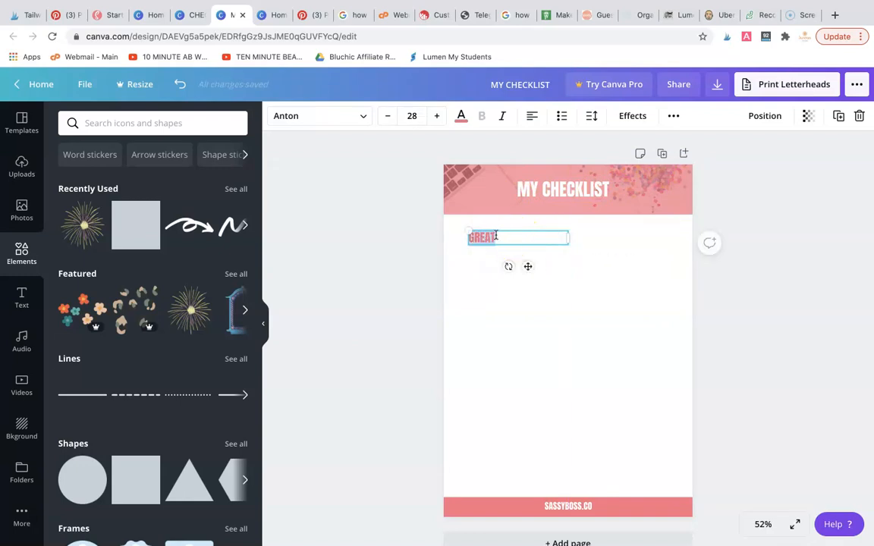
text(SUB TOPIC)
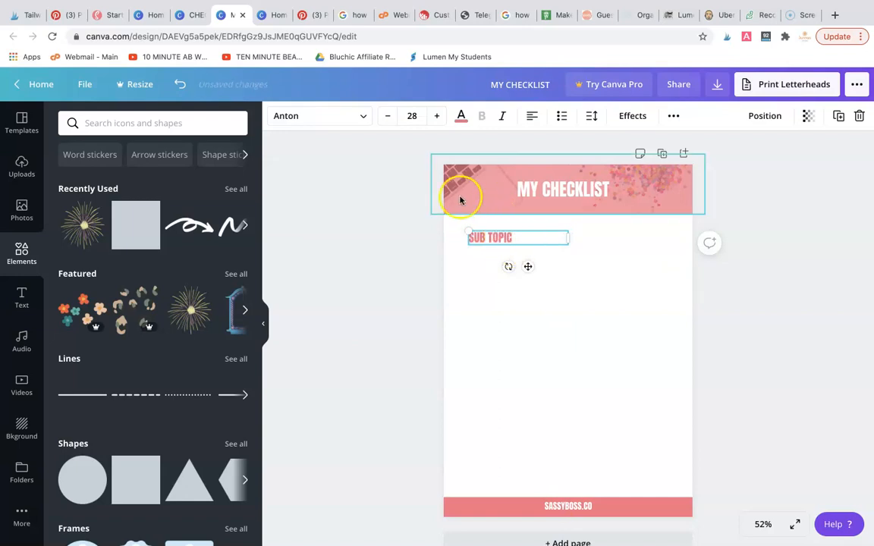
click(396, 276)
drag(510, 238, 506, 235)
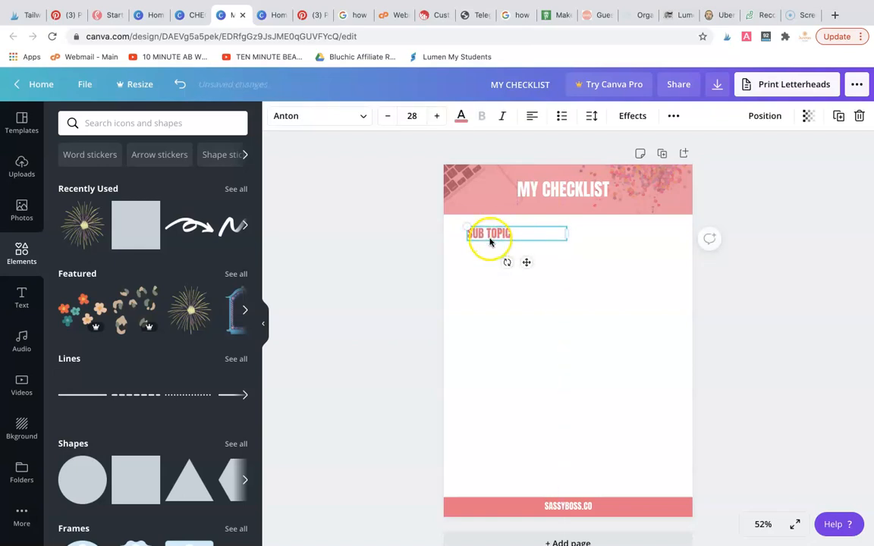
click(413, 302)
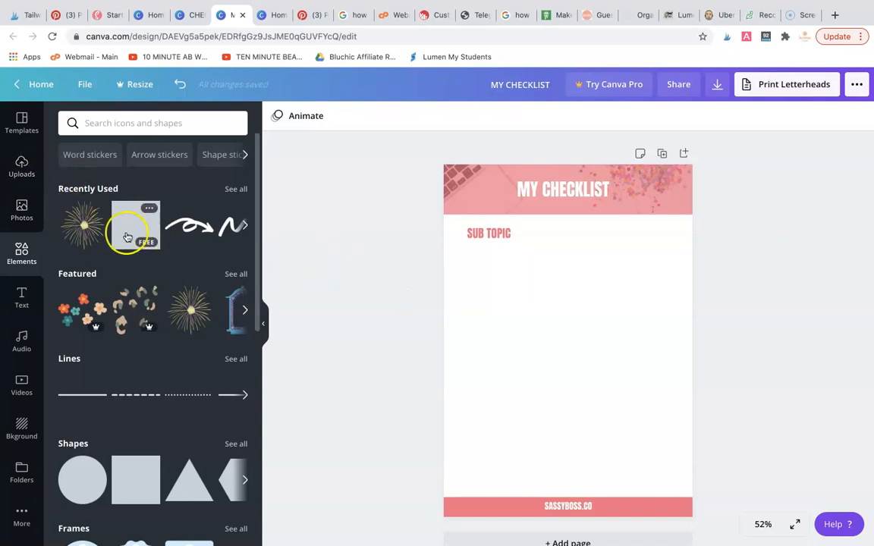
Add a rounded outline square from the shapes collection and shrink it to a small checkbox directly below SUB TOPIC
click(74, 444)
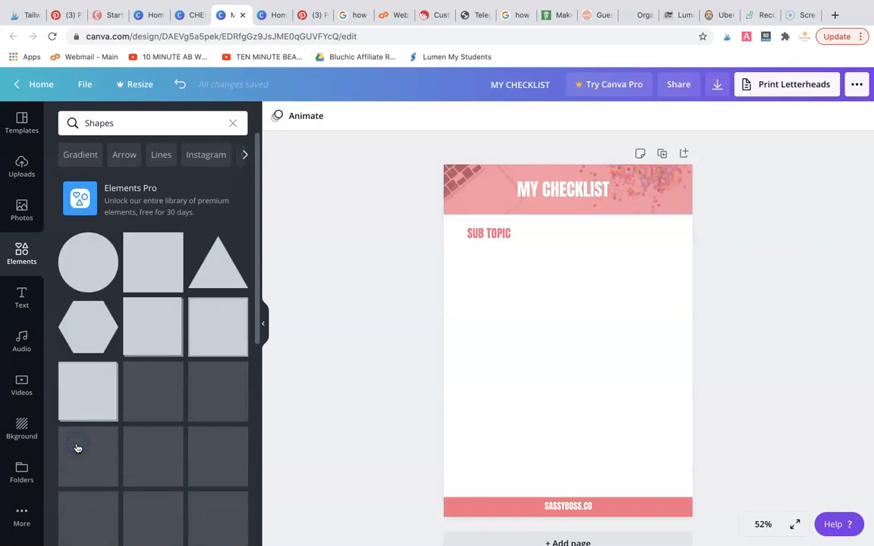
scroll(182, 333, down, 5)
scroll(184, 335, down, 1)
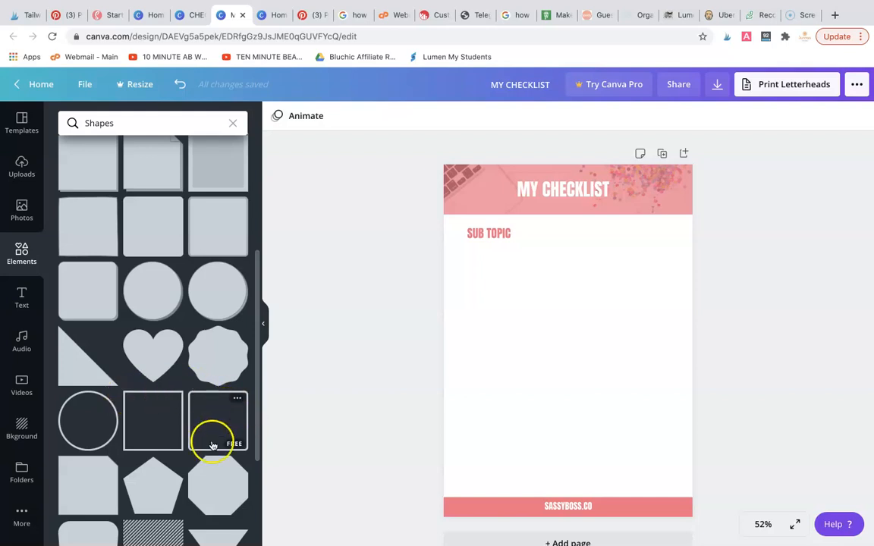
drag(216, 423, 491, 284)
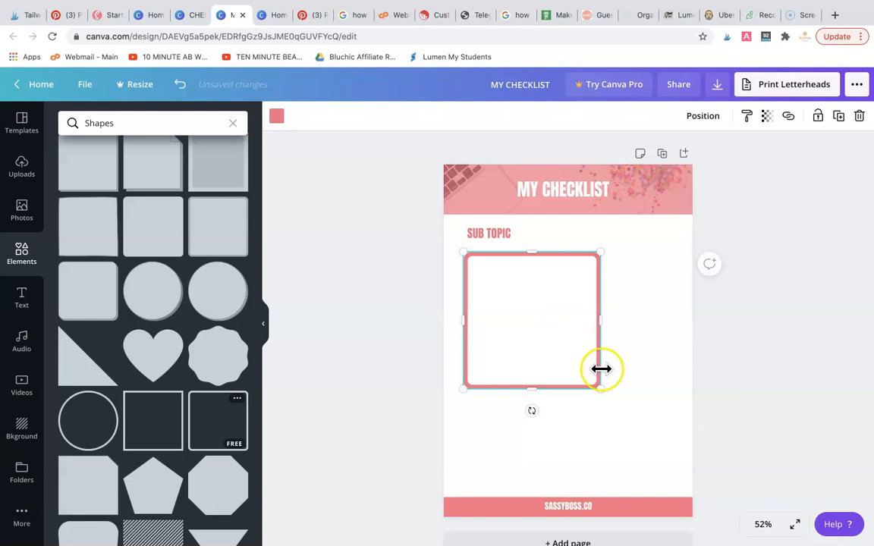
drag(591, 377, 471, 263)
click(520, 291)
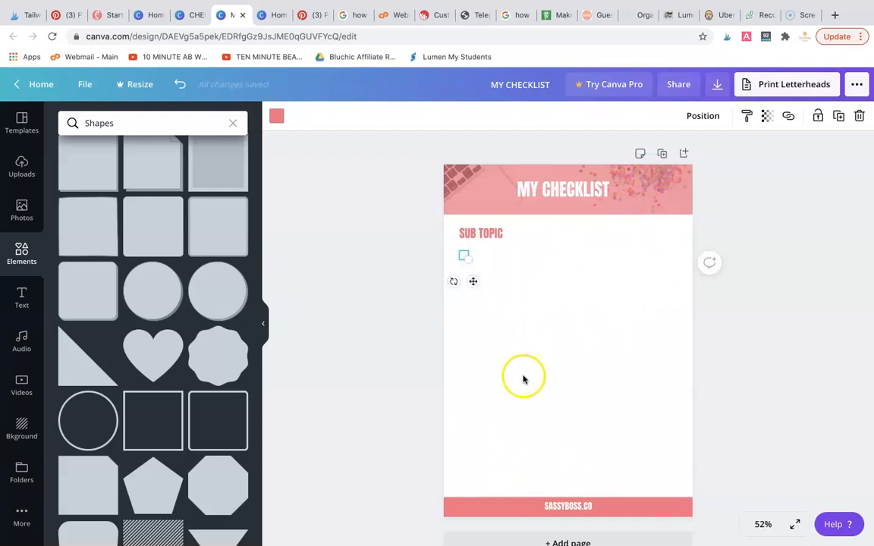
click(517, 275)
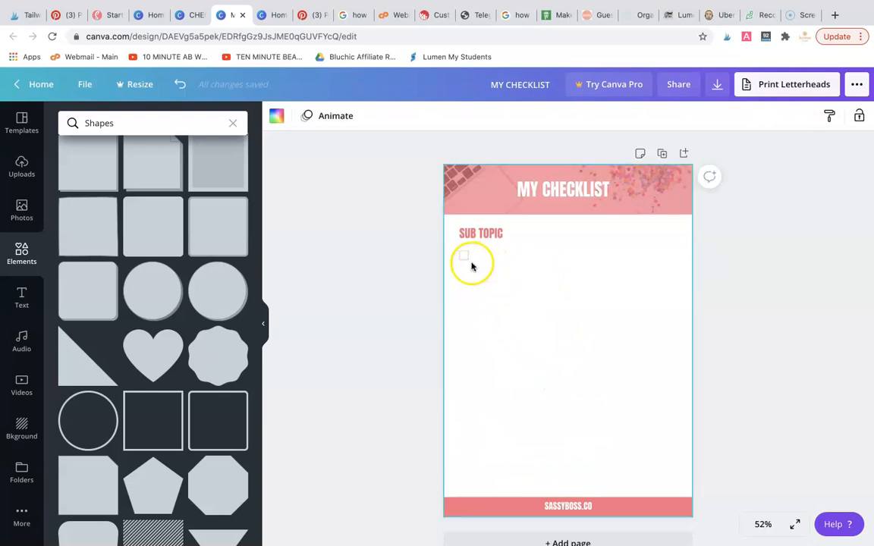
Duplicate the checkbox twice, placing the copies in an evenly spaced column below the first one
click(465, 258)
drag(465, 258, 463, 278)
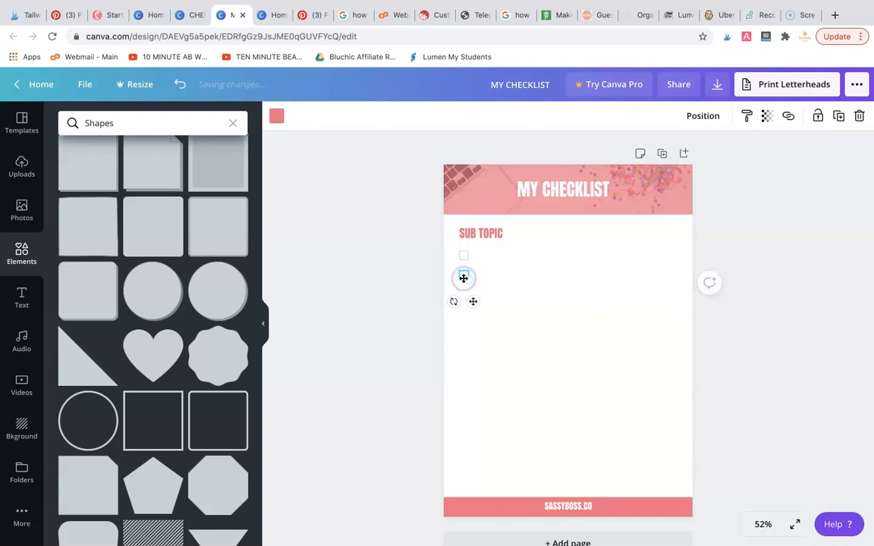
click(534, 303)
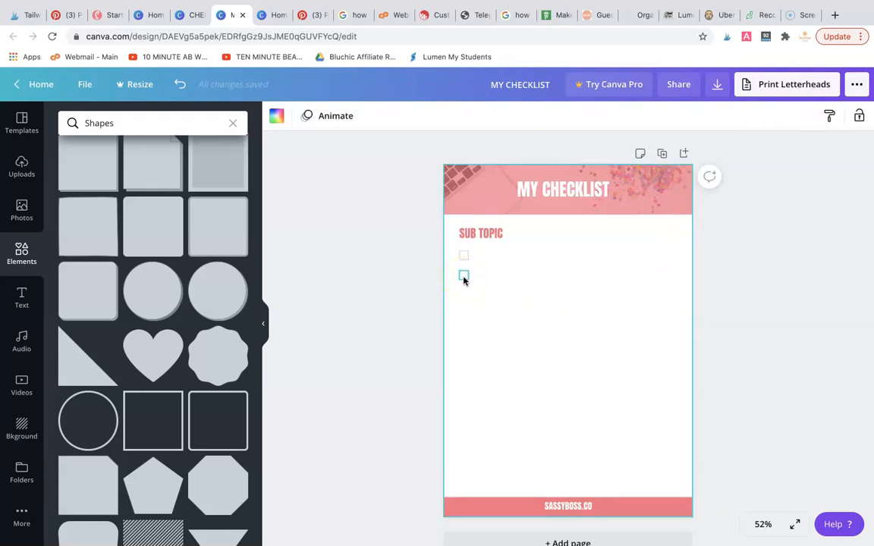
drag(464, 279, 467, 295)
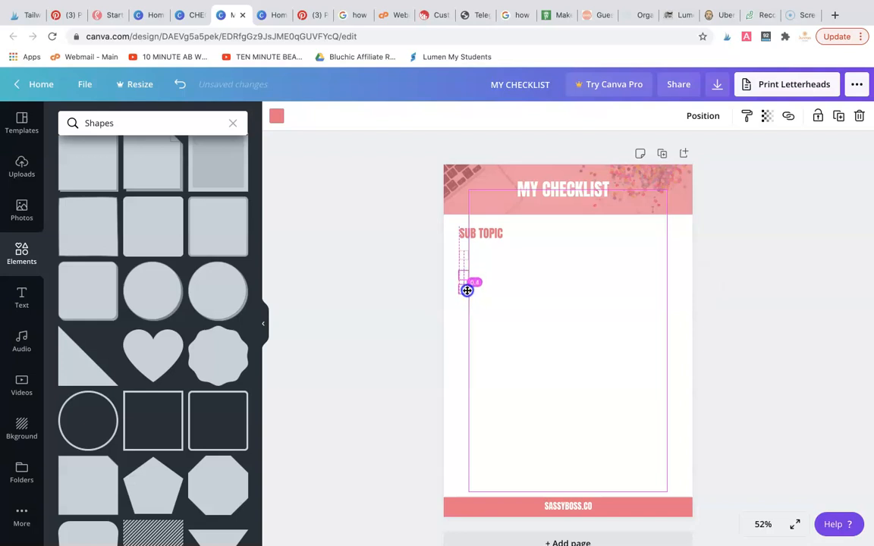
drag(466, 296, 467, 295)
click(530, 294)
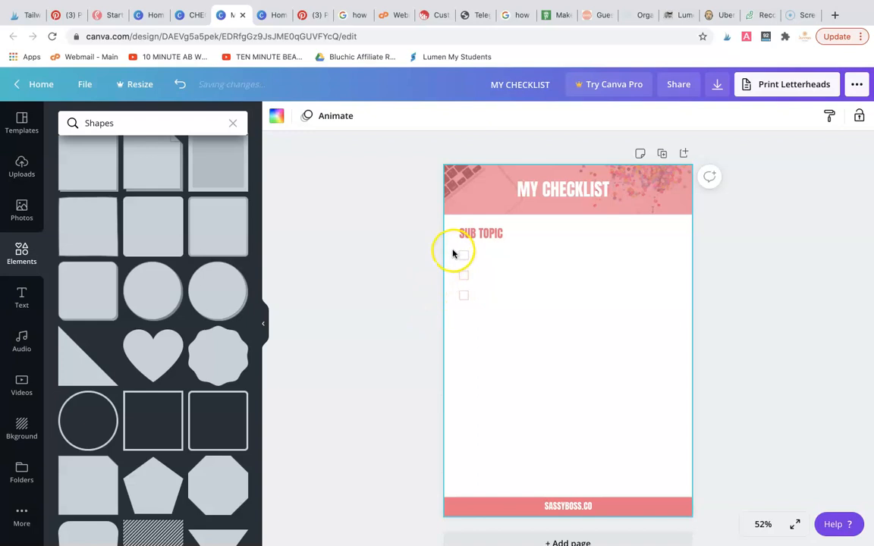
Duplicate the three checkboxes together and place the copies directly below to form one evenly spaced column of six
drag(465, 259, 464, 331)
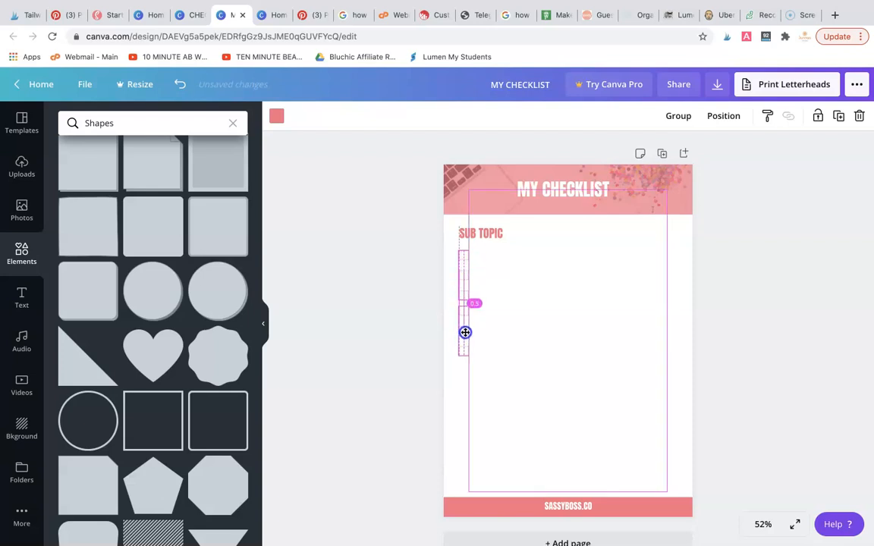
drag(465, 336, 464, 336)
click(520, 315)
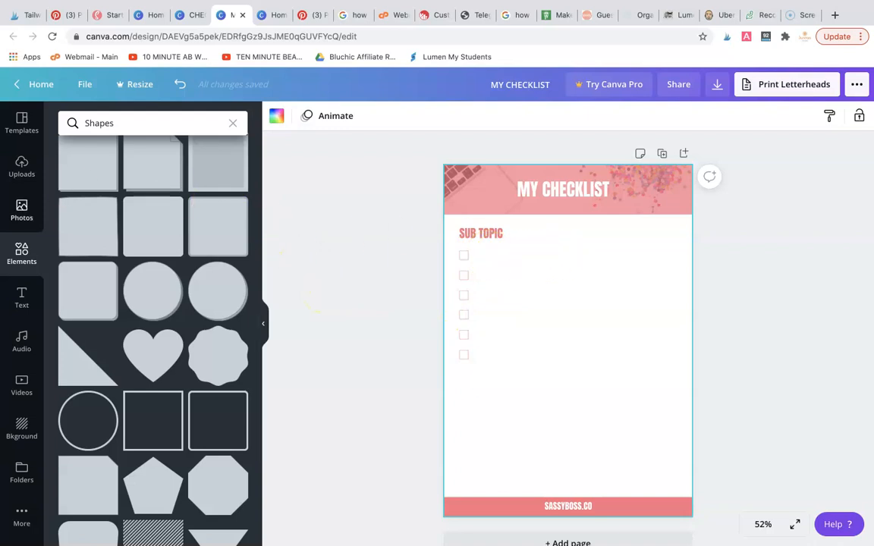
Add a subheading text box on the checklist page beside the first checkbox
click(23, 304)
drag(97, 218, 537, 253)
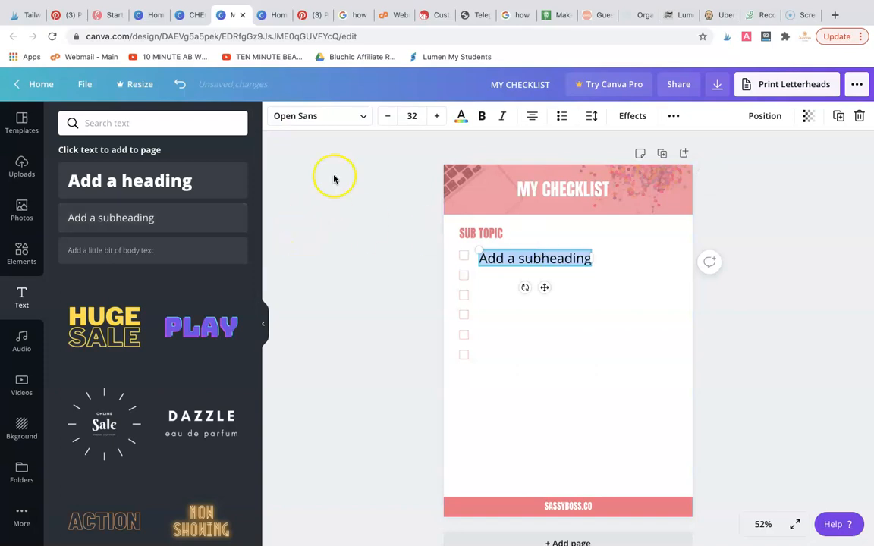
click(365, 116)
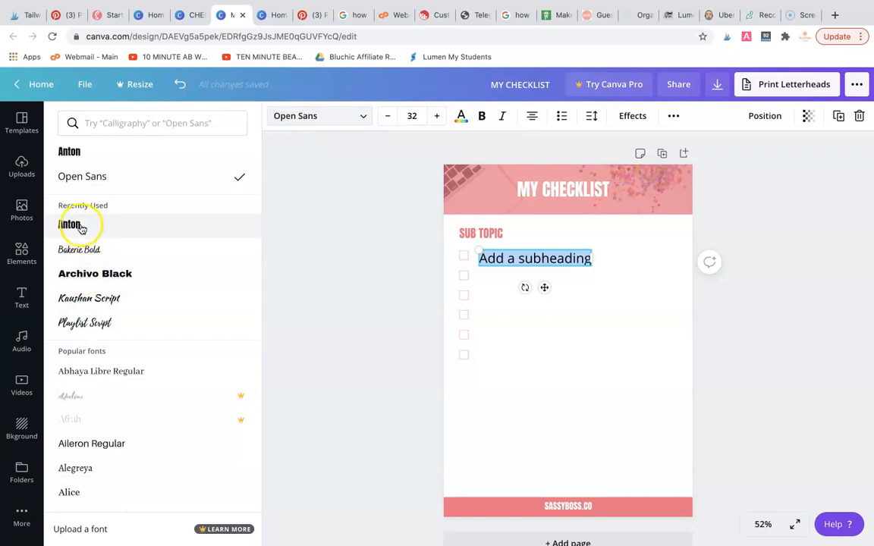
click(72, 224)
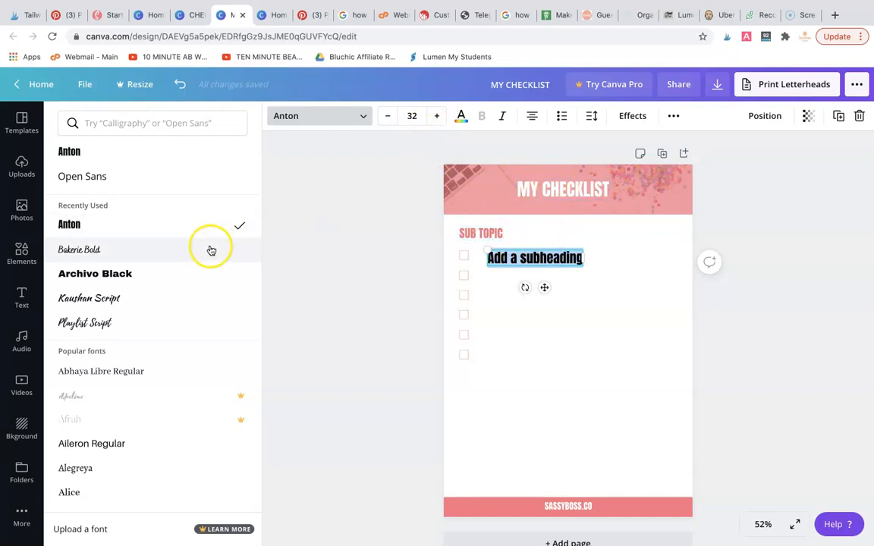
click(99, 176)
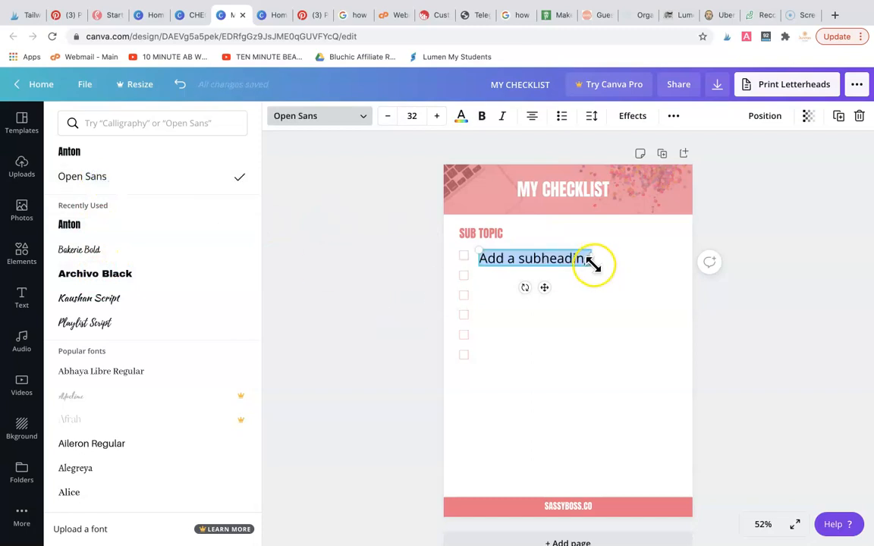
Set the new text's font size to 15 and move it closer to the first checkbox
click(410, 117)
scroll(419, 187, up, 3)
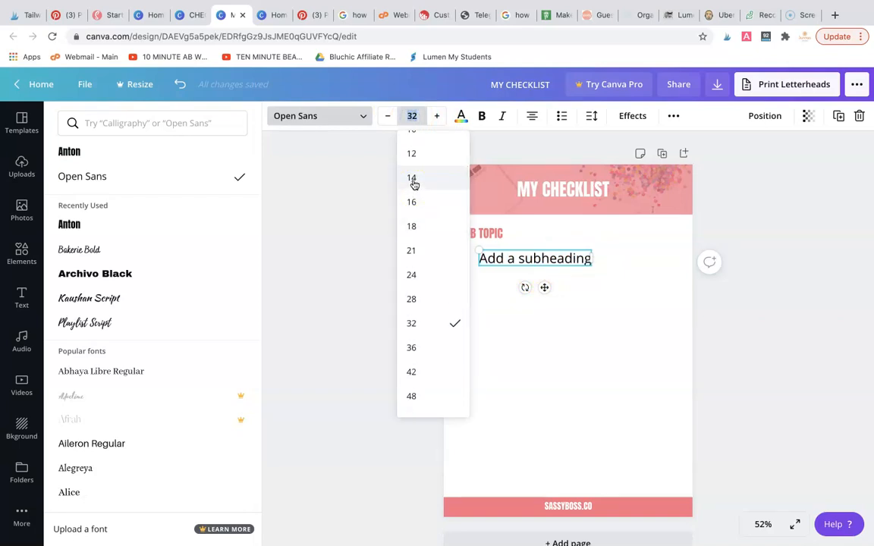
click(415, 183)
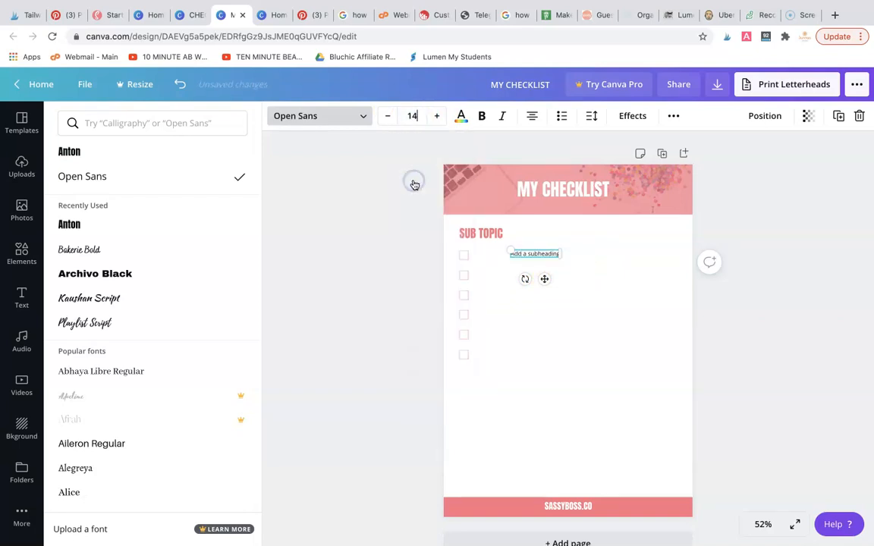
click(389, 232)
click(583, 265)
drag(545, 255, 520, 255)
click(436, 115)
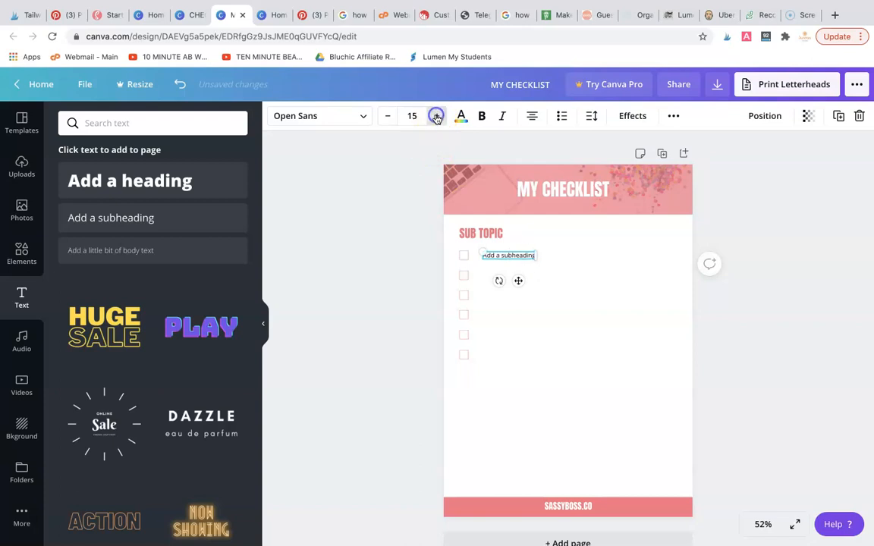
click(591, 316)
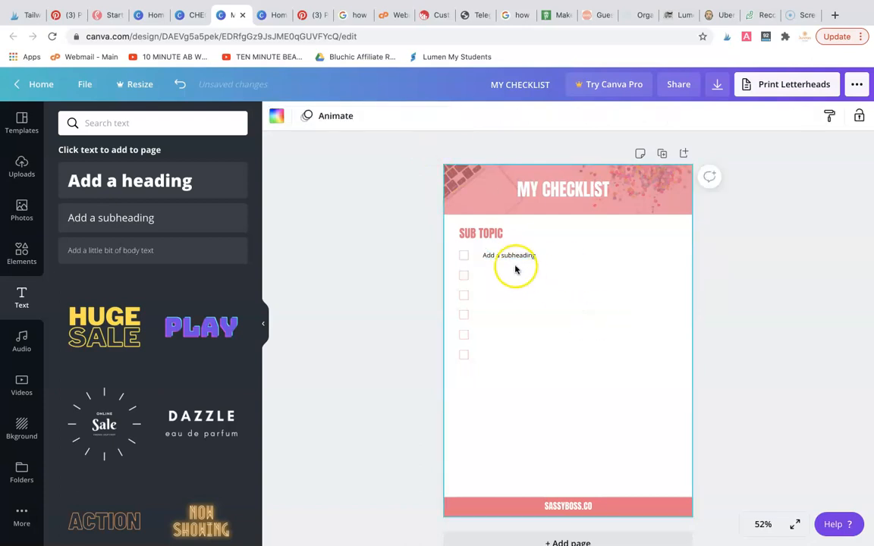
Replace the placeholder text with "tick this box" and align it just beside the first checkbox
drag(512, 256, 512, 258)
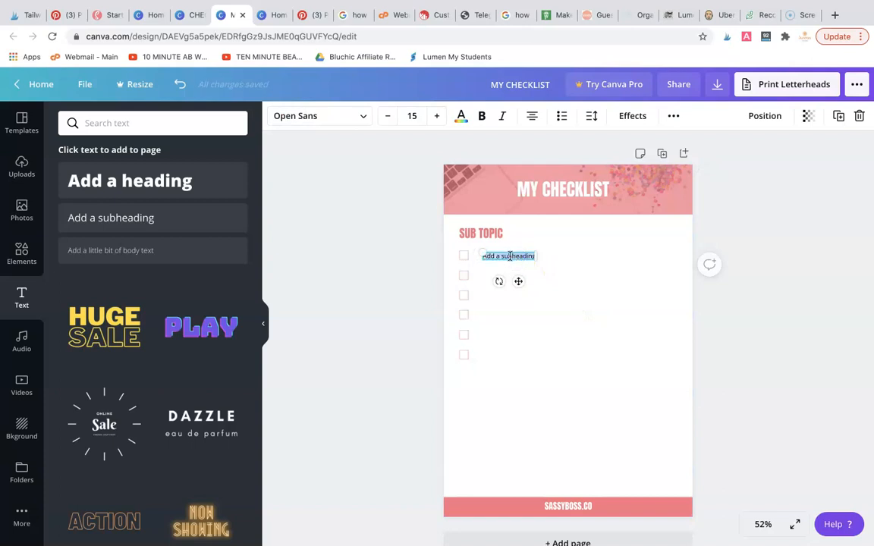
key(BackSpace)
click(365, 253)
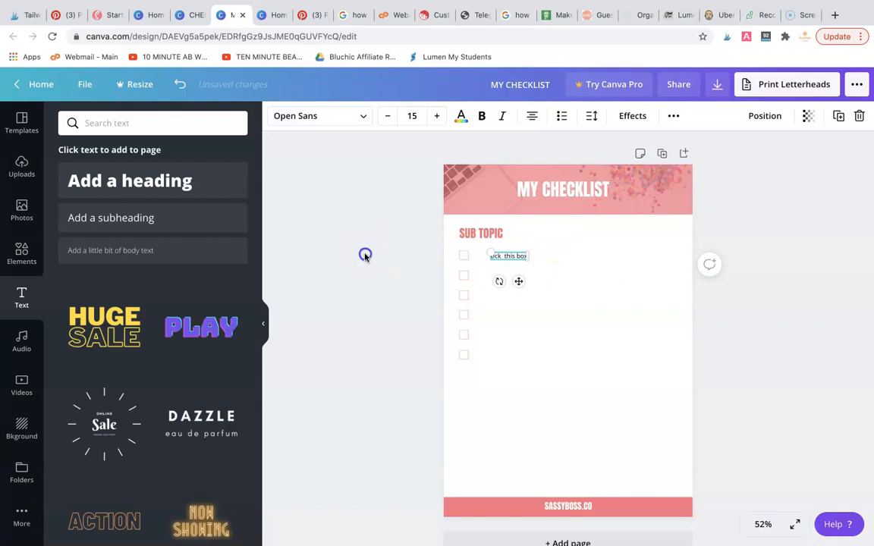
click(520, 258)
drag(519, 256, 511, 257)
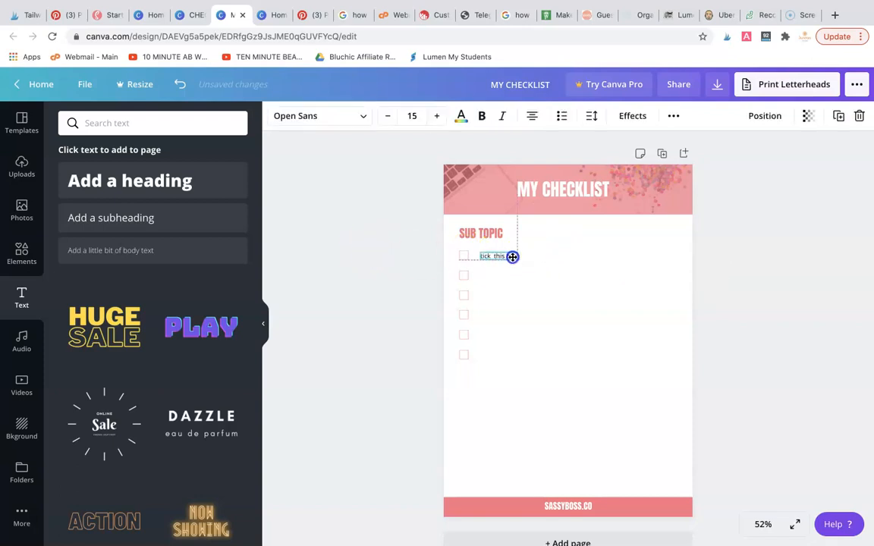
click(562, 279)
Duplicate the "tick this box" text four times, aligning the copies beside the second to fifth checkboxes
click(508, 258)
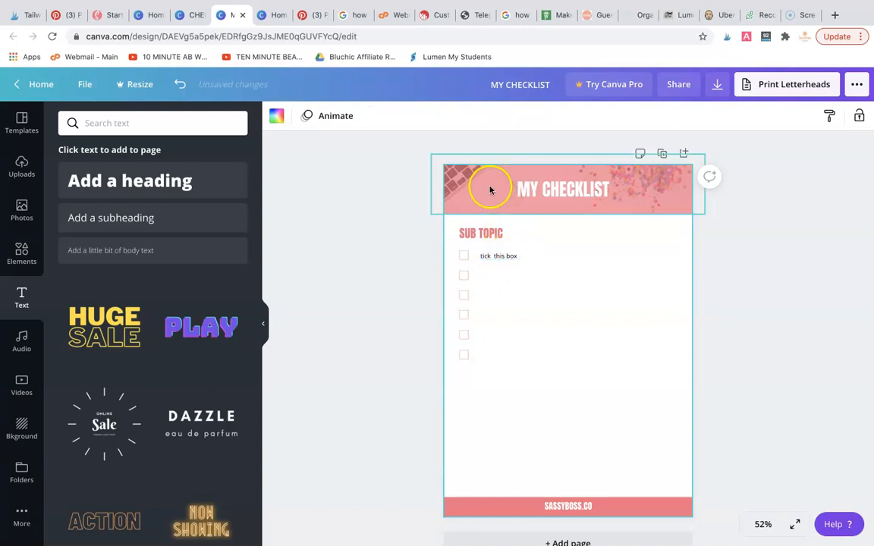
click(511, 259)
mouse_move(511, 259)
mouse_down()
mouse_move(511, 294)
mouse_move(511, 276)
mouse_up()
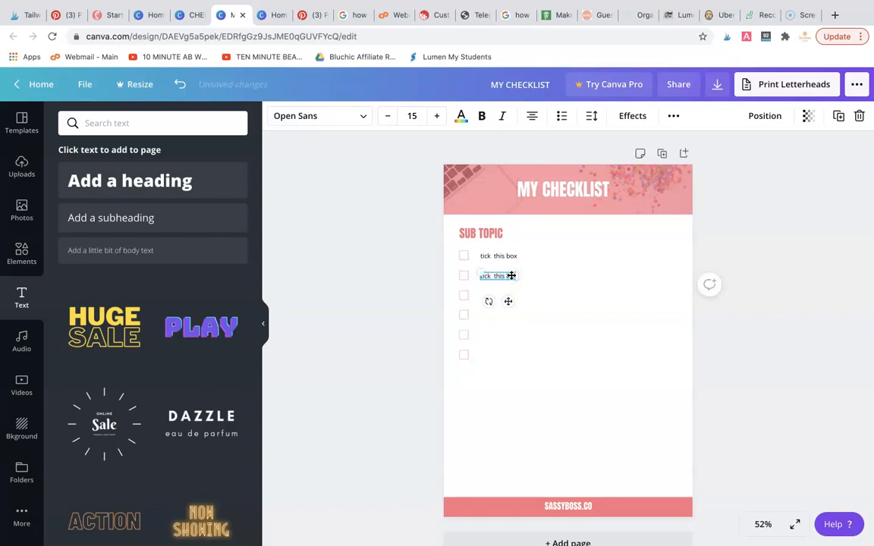
drag(511, 289, 509, 312)
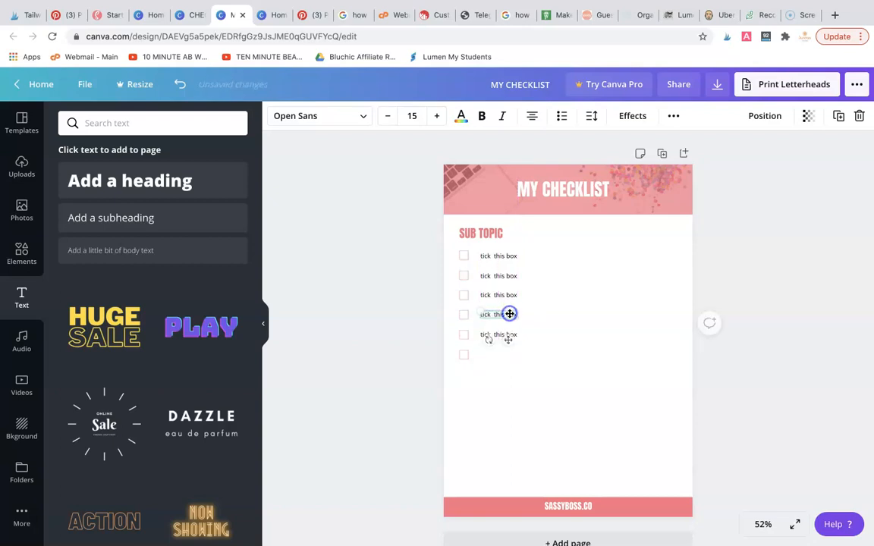
click(553, 336)
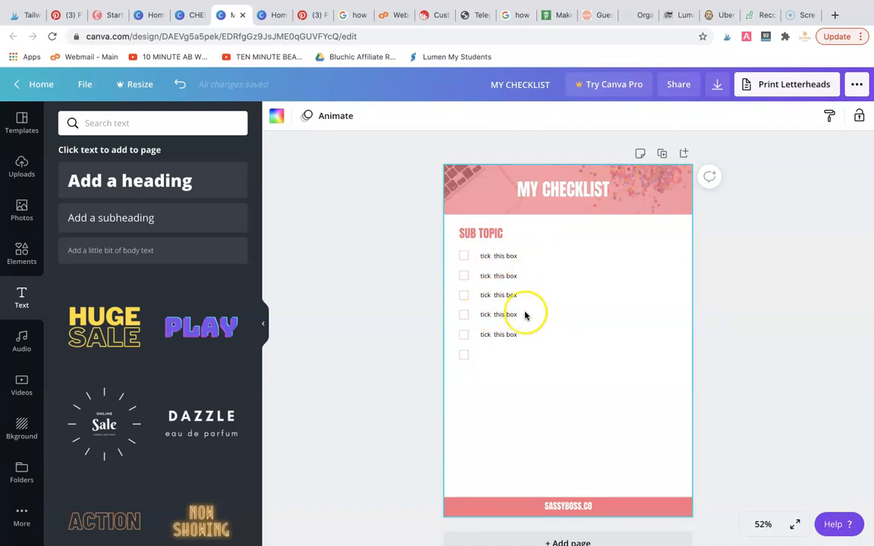
click(574, 320)
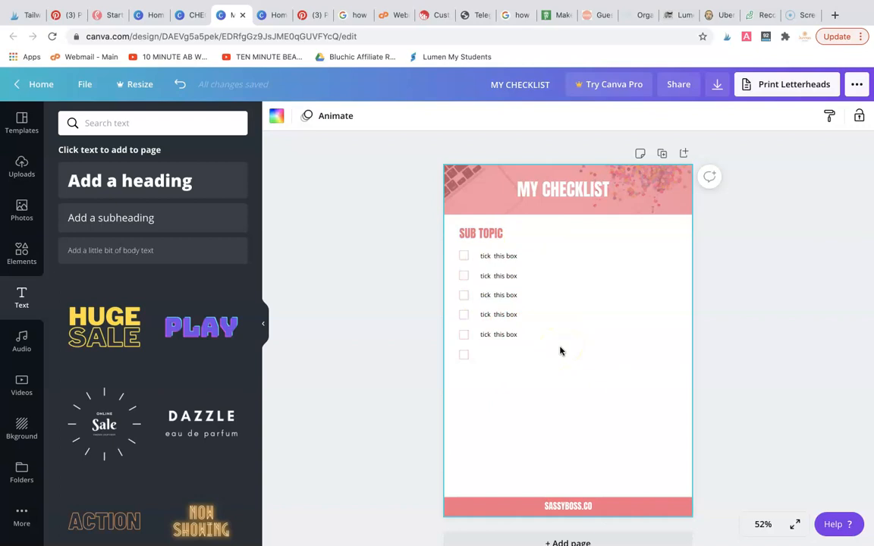
click(502, 258)
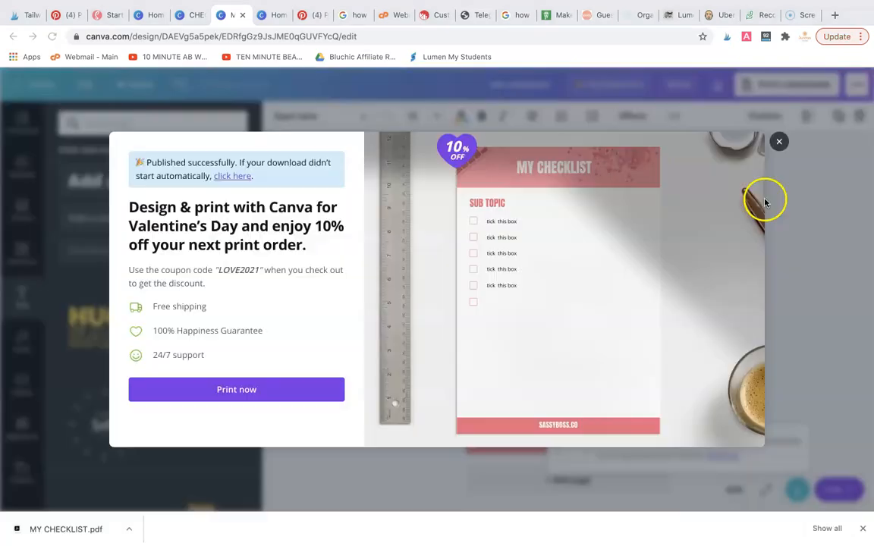
Dismiss the print offer and download the checklist page as a PDF print file without crop marks and bleed
click(766, 199)
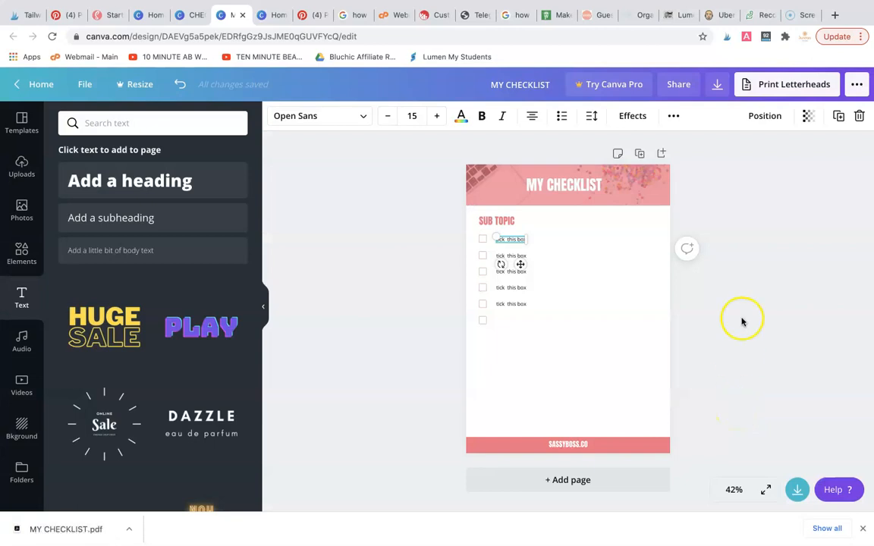
click(718, 84)
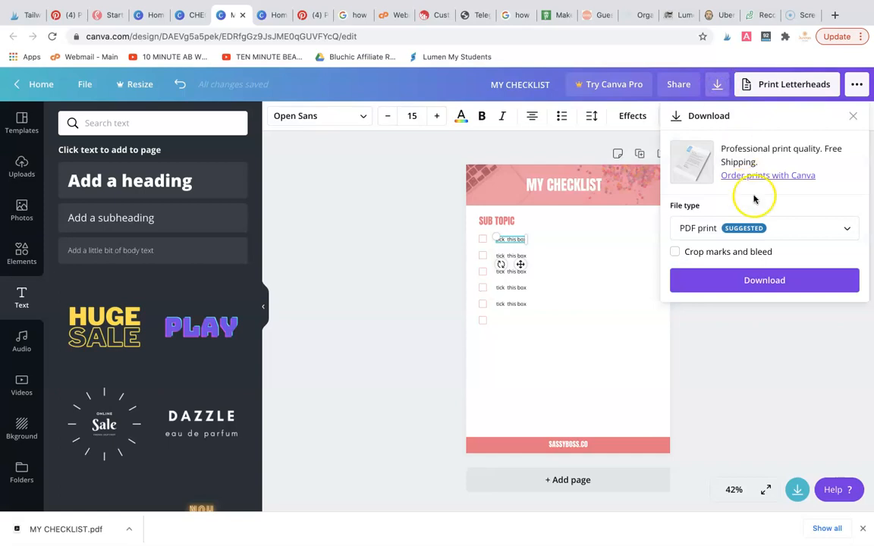
click(762, 279)
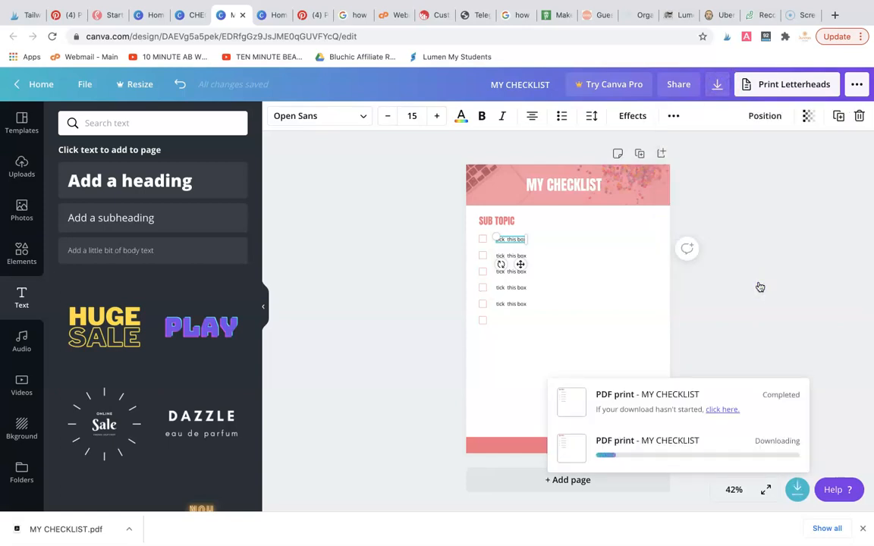